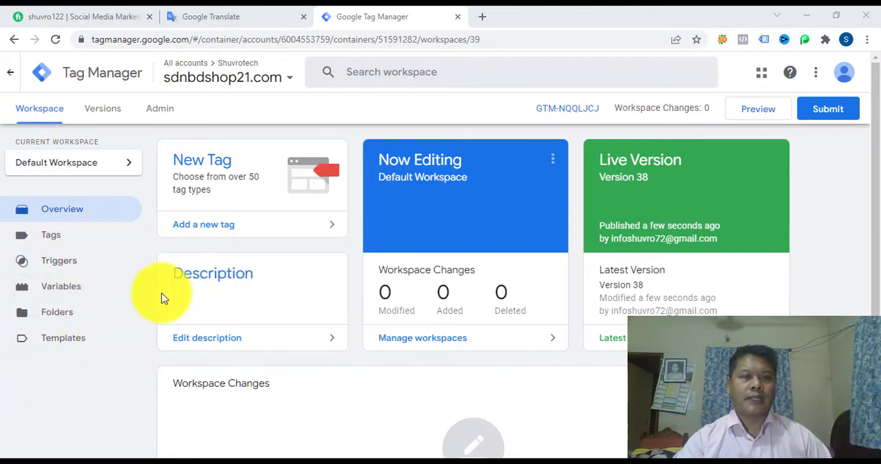
pyautogui.click(756, 111)
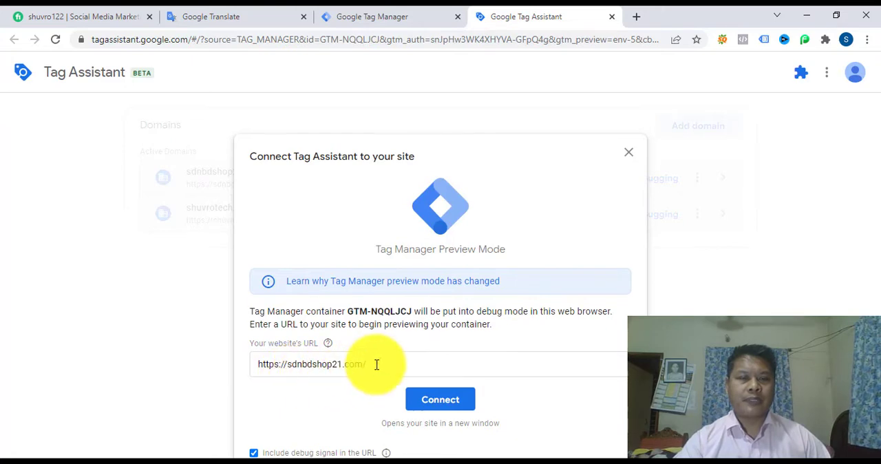
pyautogui.click(440, 400)
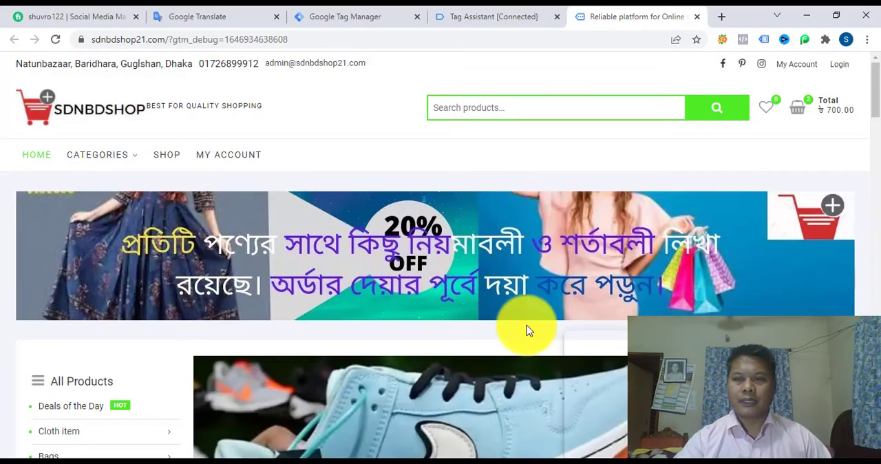
# Step: Find the product "Men's fashion-Biltex full Tshirt for winter sdn1.11" on the shop's home page and add it to the cart
pyautogui.scroll(-2, 550, 344)
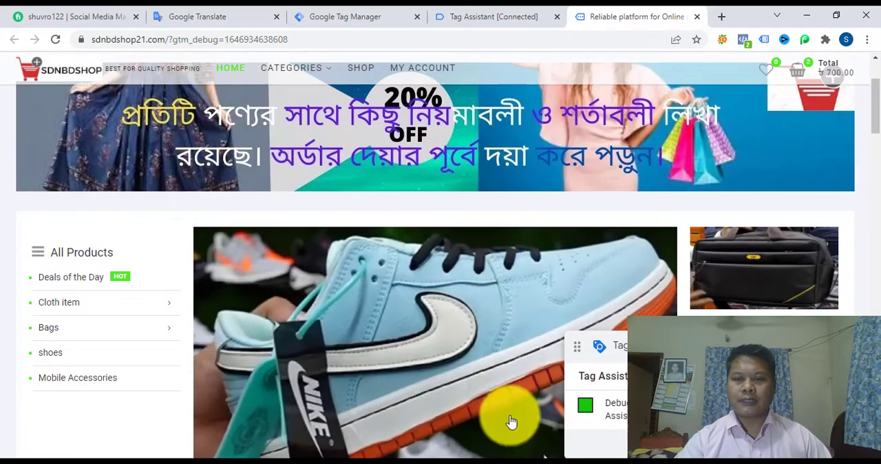
pyautogui.scroll(2, 428, 384)
pyautogui.scroll(-3, 466, 299)
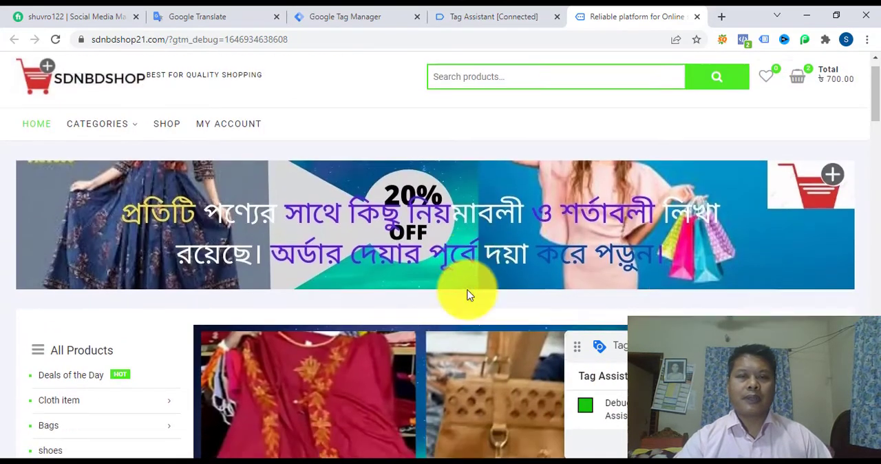
pyautogui.scroll(-10, 466, 298)
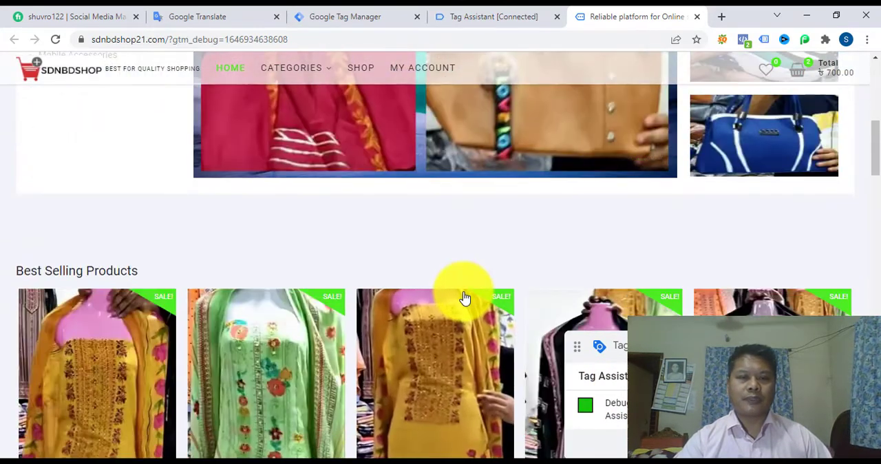
pyautogui.scroll(3, 362, 283)
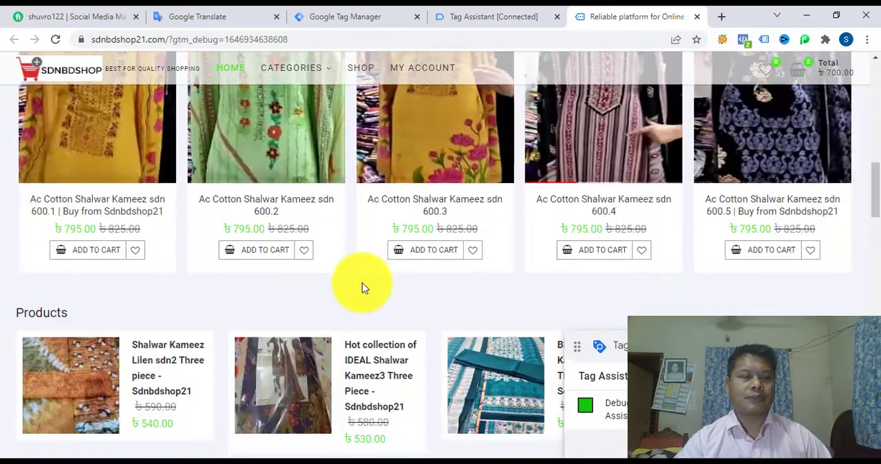
pyautogui.scroll(-7, 362, 282)
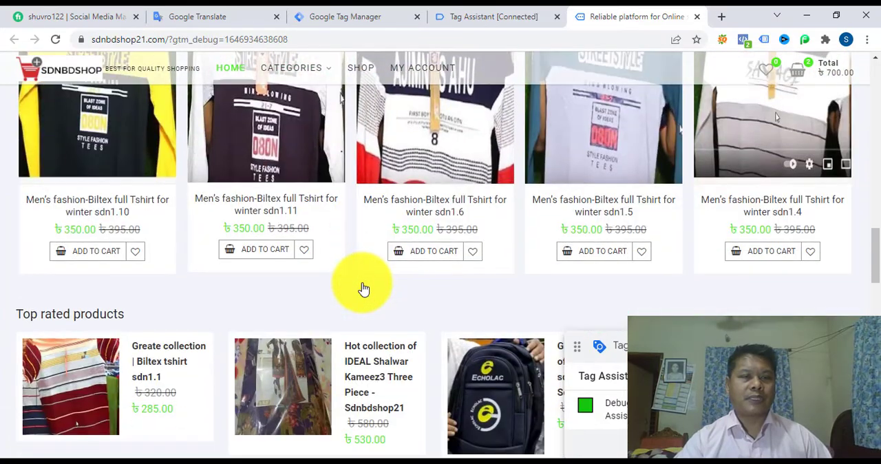
pyautogui.scroll(-5, 395, 295)
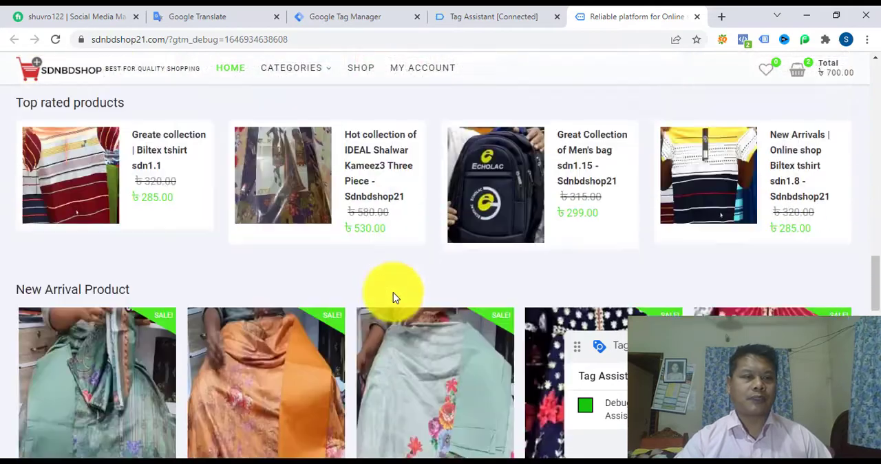
pyautogui.scroll(4, 394, 296)
pyautogui.scroll(3, 393, 296)
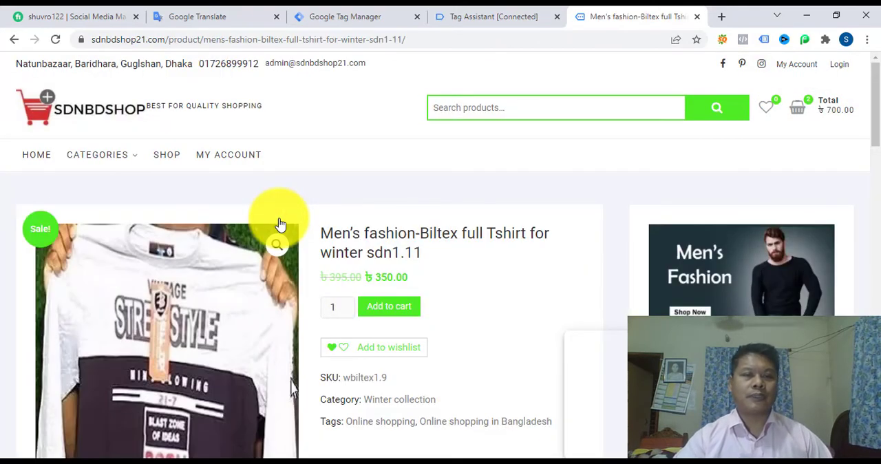
pyautogui.click(364, 307)
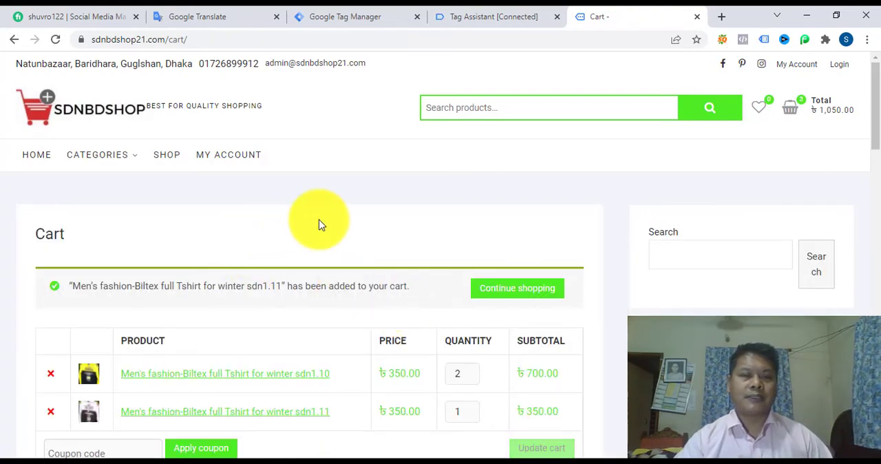
# Step: Review the cart, proceed to checkout and look over the billing details form
pyautogui.scroll(-7, 319, 225)
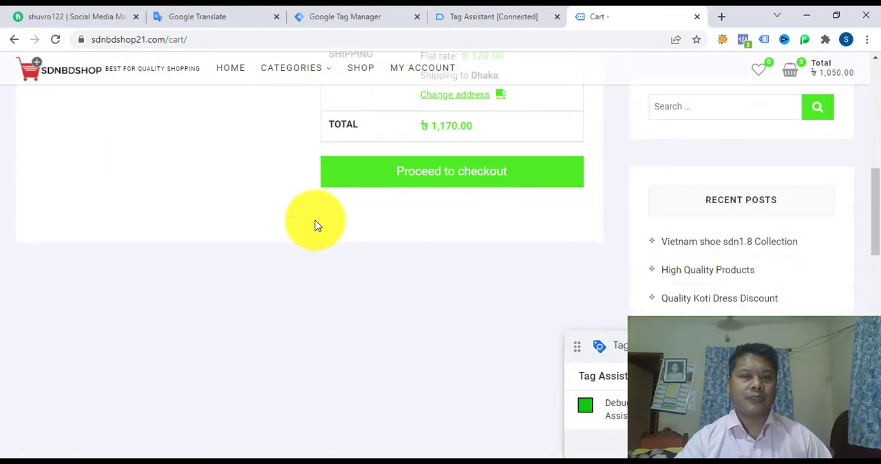
pyautogui.scroll(5, 316, 225)
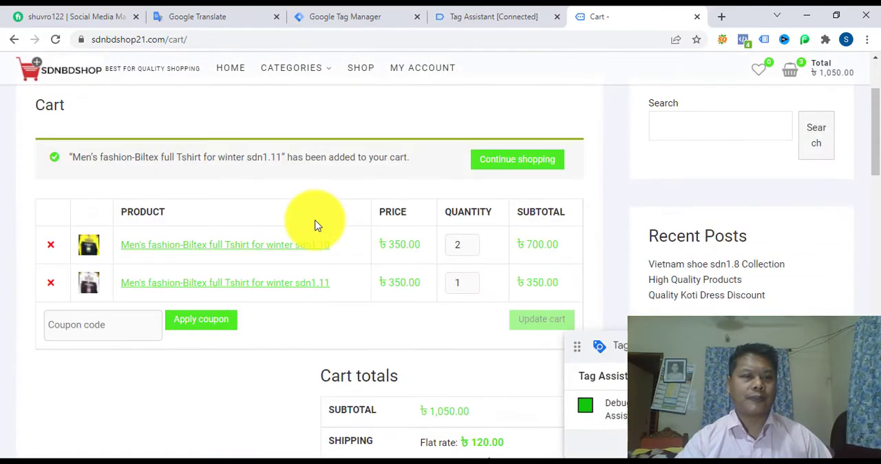
pyautogui.scroll(-5, 316, 226)
pyautogui.scroll(8, 302, 229)
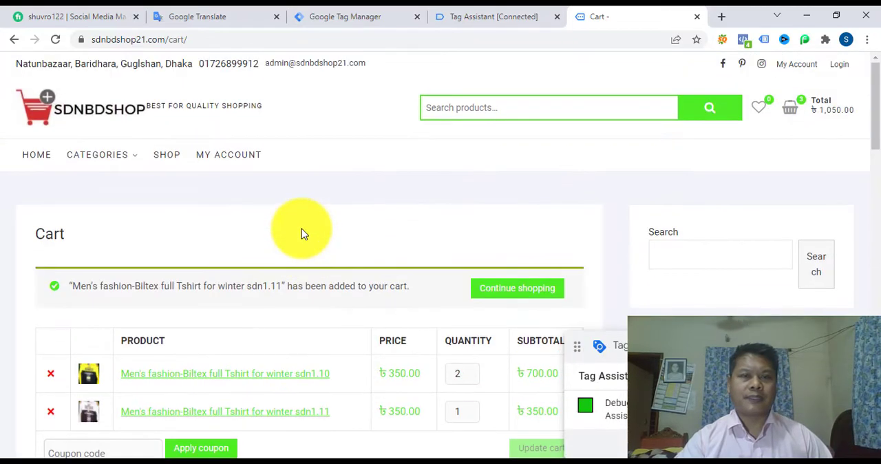
pyautogui.scroll(-5, 296, 234)
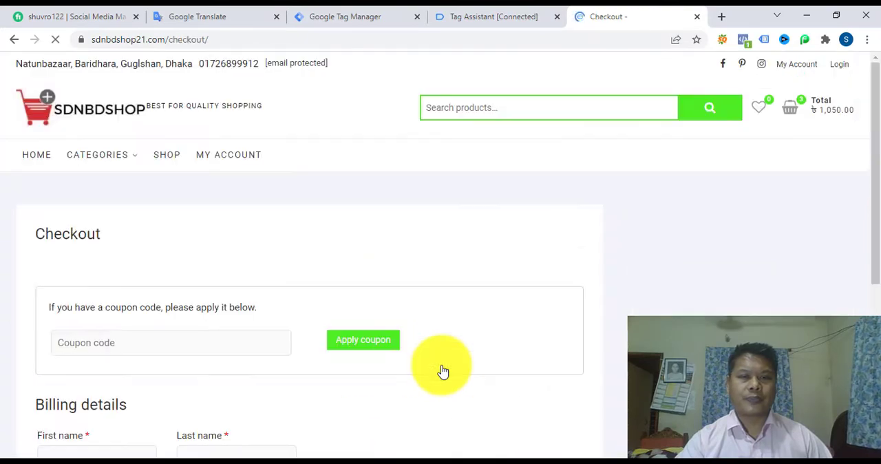
pyautogui.scroll(-5, 398, 282)
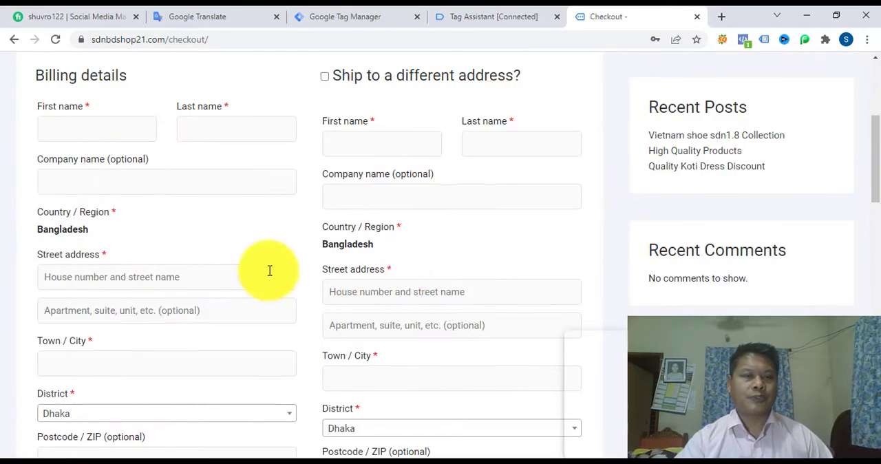
pyautogui.scroll(4, 269, 269)
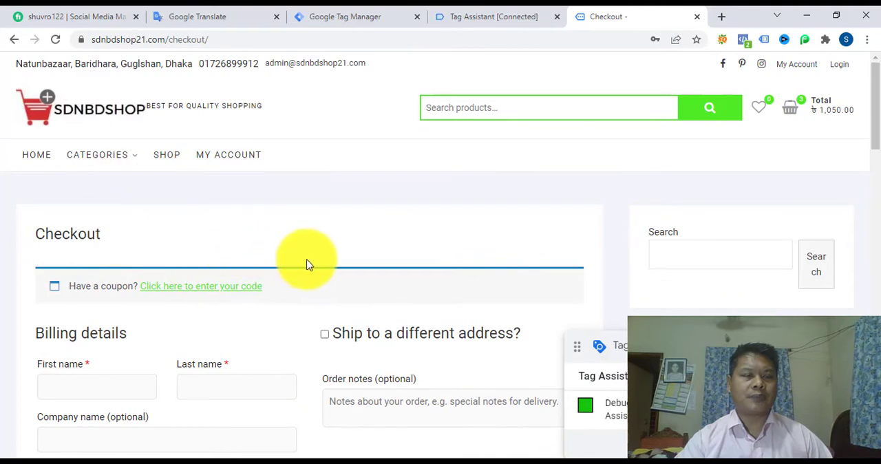
pyautogui.scroll(-1, 305, 245)
pyautogui.scroll(1, 305, 245)
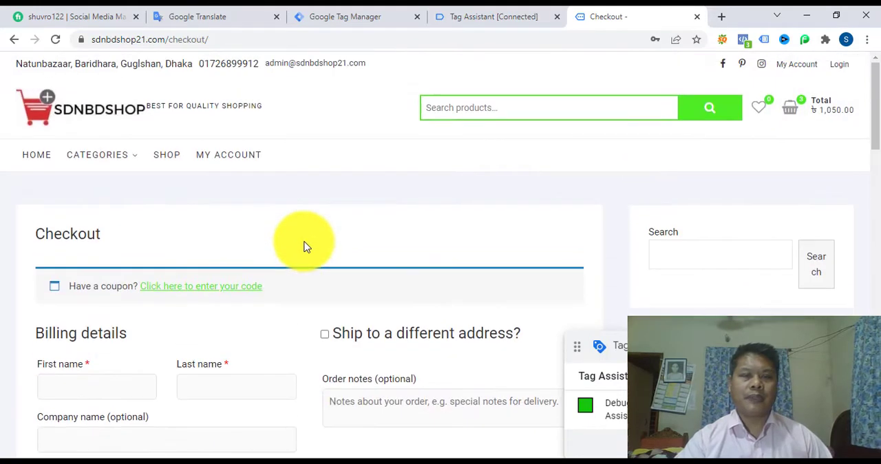
# Step: Switch to Tag Assistant and examine the fired tags and the current Data Layer values in the summary
pyautogui.click(474, 23)
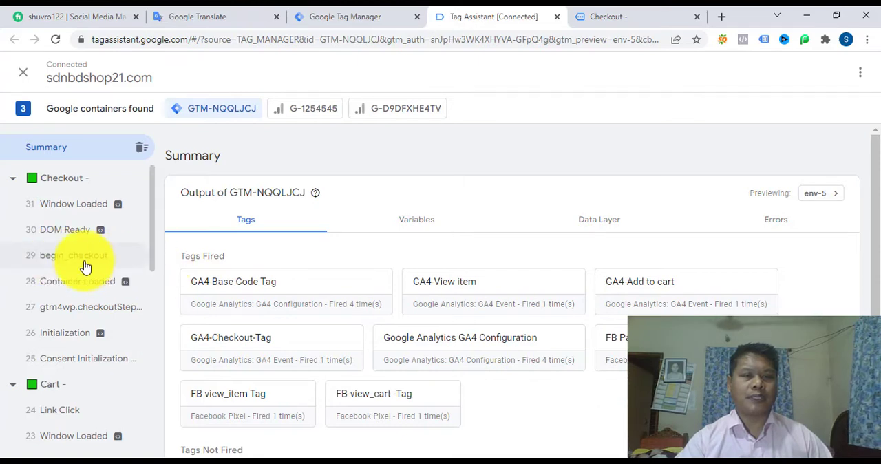
pyautogui.scroll(-1, 363, 321)
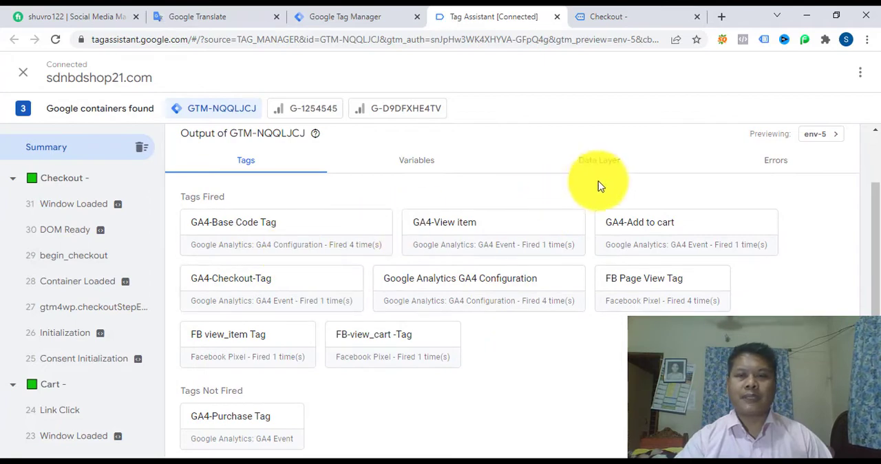
pyautogui.click(598, 161)
pyautogui.scroll(-1, 372, 372)
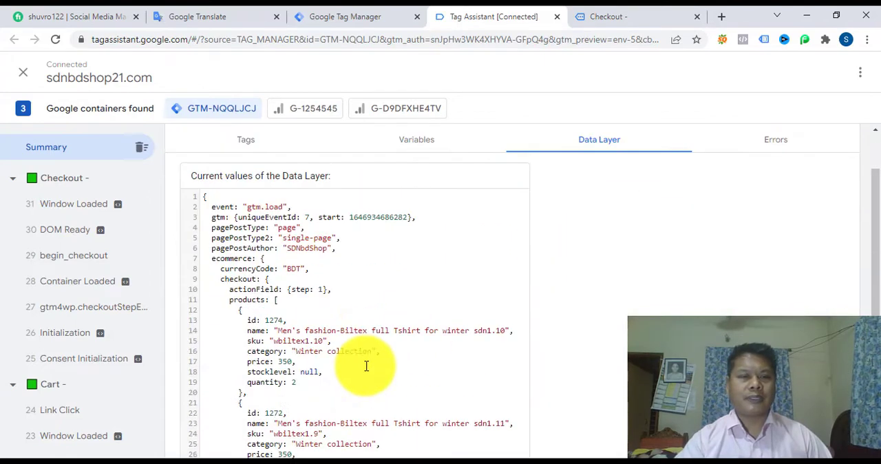
pyautogui.scroll(-4, 366, 365)
pyautogui.scroll(6, 366, 366)
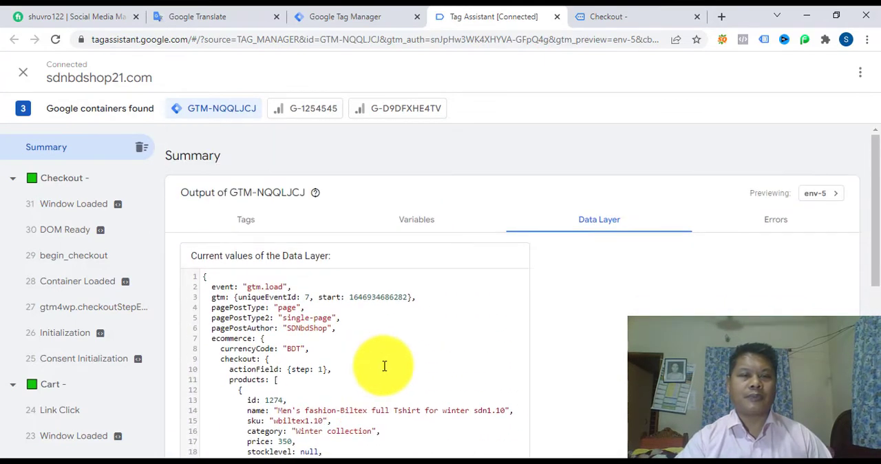
pyautogui.scroll(-5, 384, 366)
pyautogui.scroll(5, 384, 366)
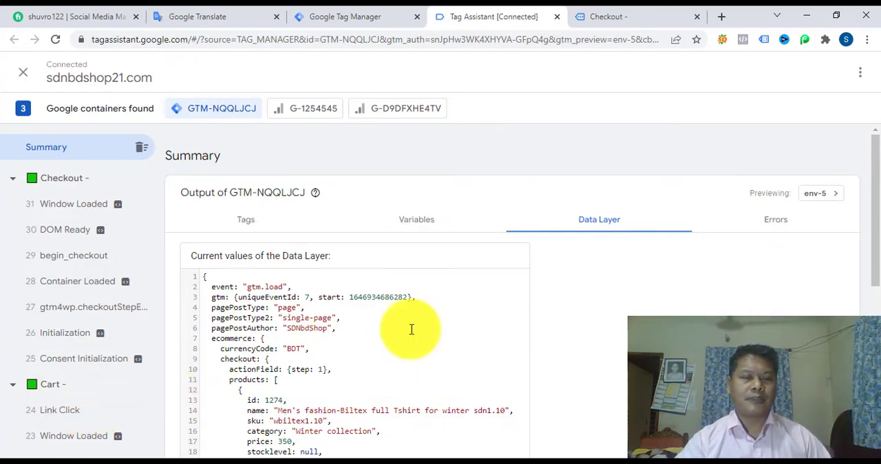
# Step: Switch to Tag Manager and review the container's built-in and user-defined variables
pyautogui.hotkey('ctrl', 'shift', 'Tab')
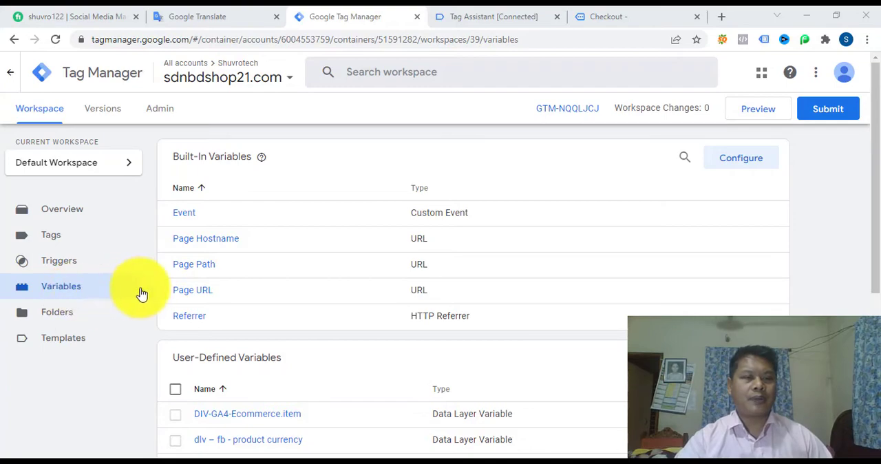
pyautogui.scroll(-1, 252, 306)
pyautogui.scroll(-3, 252, 306)
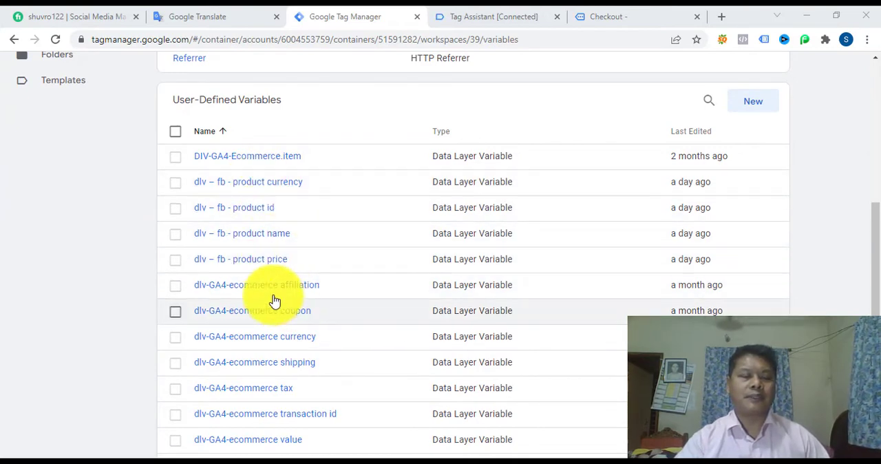
pyautogui.scroll(1, 289, 300)
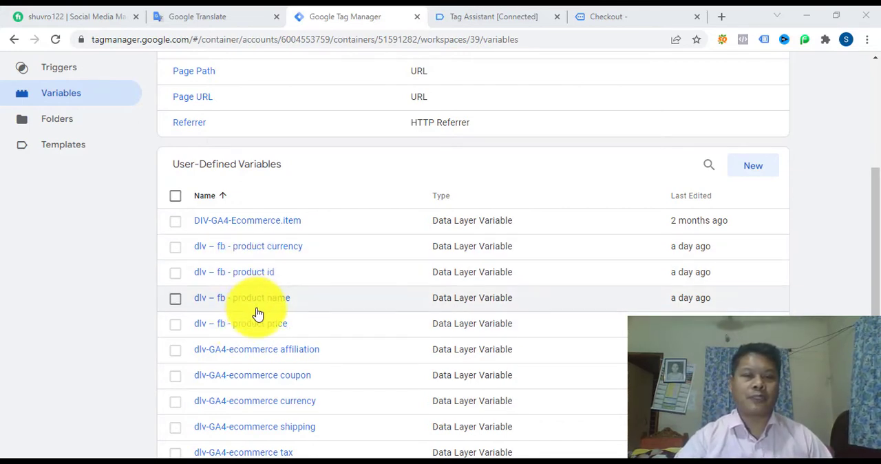
pyautogui.scroll(2, 257, 316)
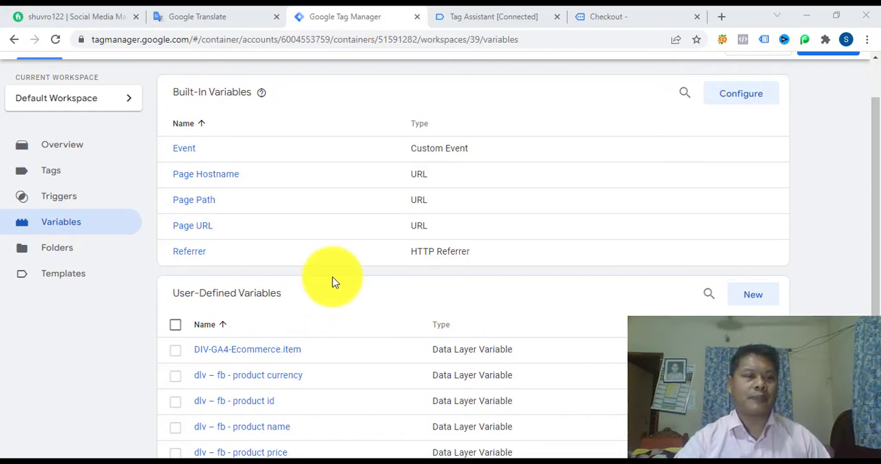
pyautogui.scroll(-3, 335, 385)
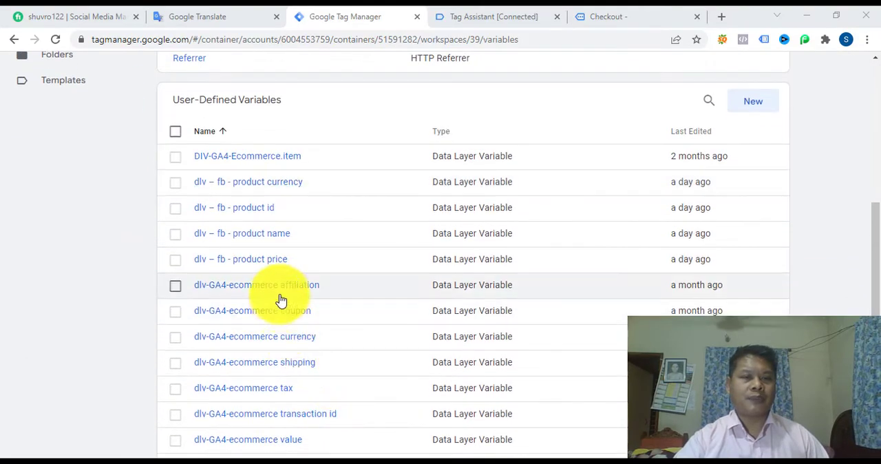
pyautogui.scroll(2, 250, 252)
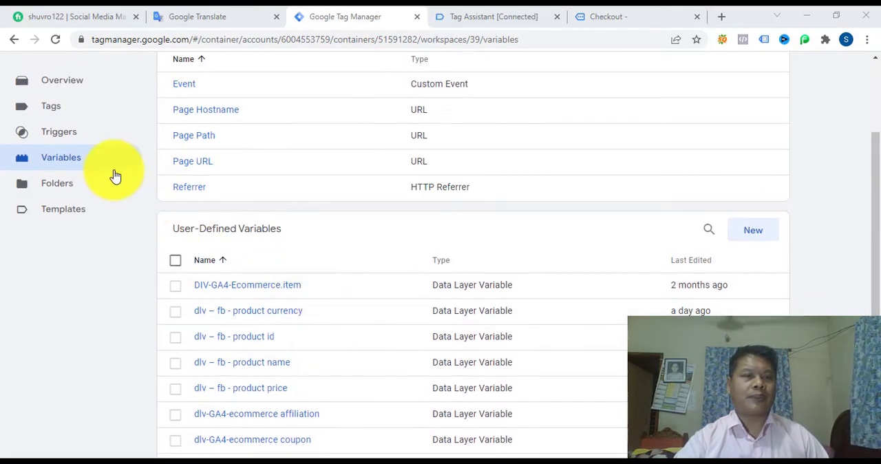
# Step: Create a new trigger and replace "Untitled" in its name with the prefix "FB-"
pyautogui.click(73, 137)
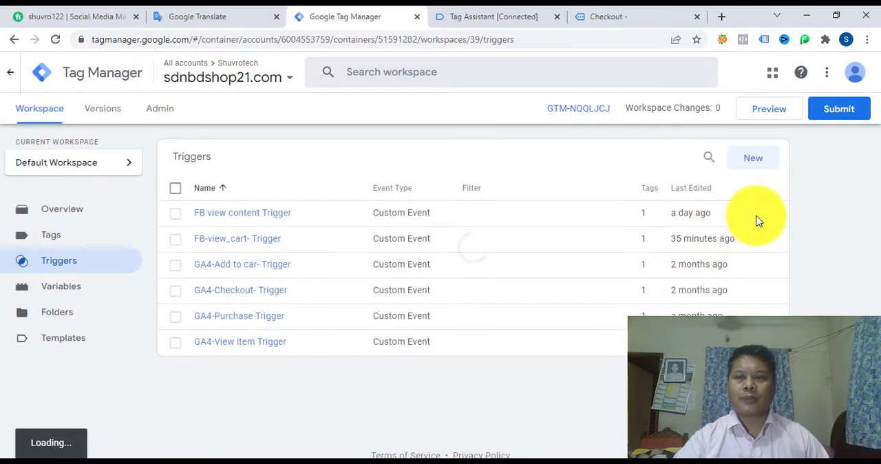
pyautogui.click(749, 166)
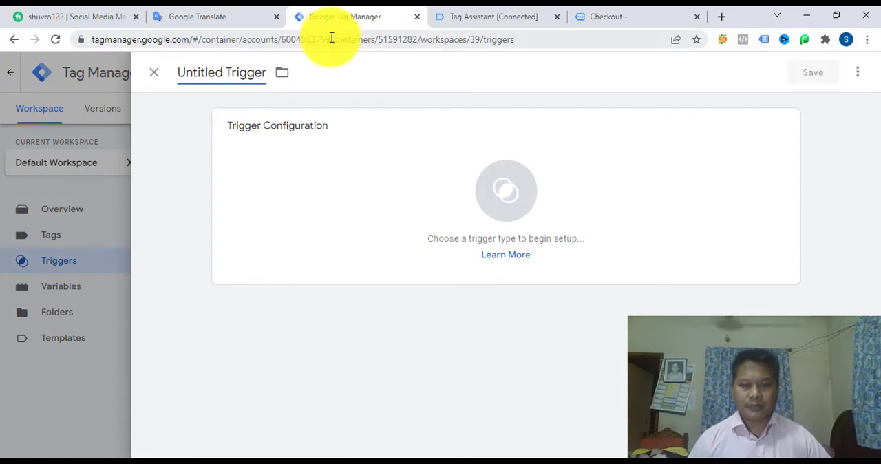
pyautogui.press('Delete')
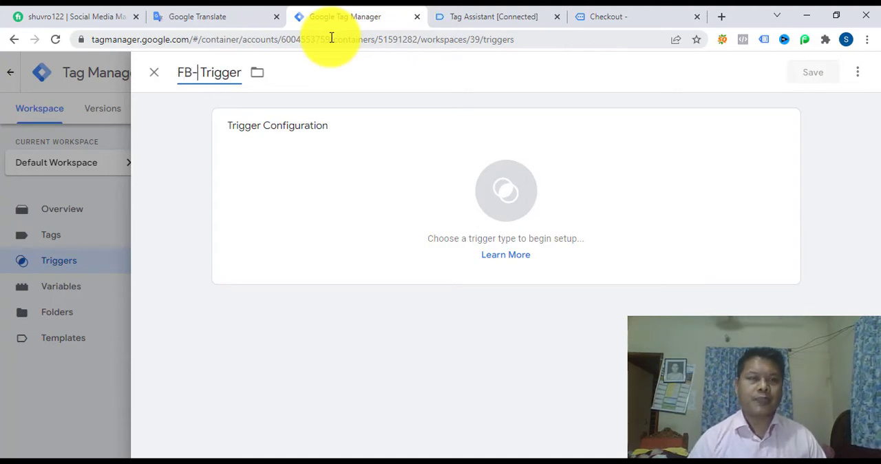
# Step: Copy the event name begin_checkout from that event's API call in Tag Assistant and return to the new trigger in Tag Manager
pyautogui.click(492, 17)
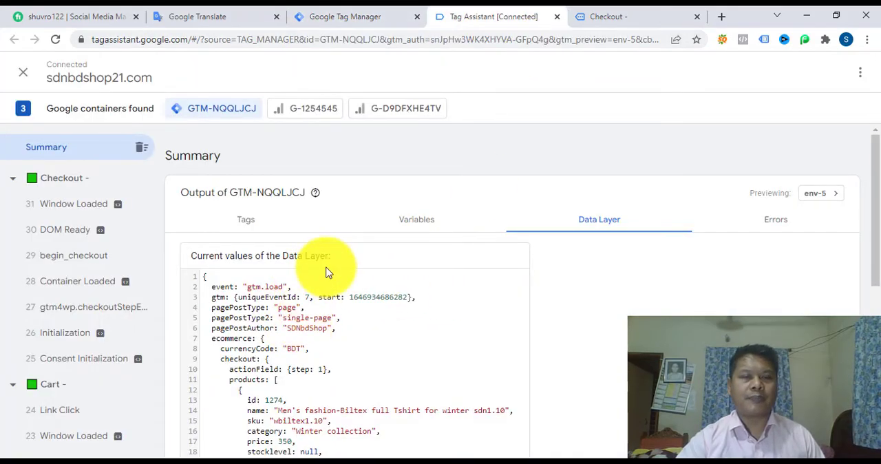
pyautogui.click(67, 260)
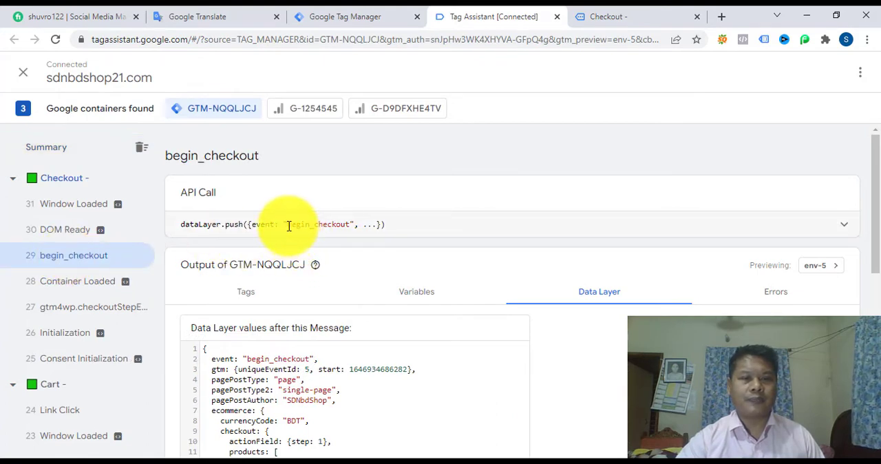
pyautogui.moveTo(288, 226); pyautogui.dragTo(339, 227)
pyautogui.hotkey('ctrl', 'c')
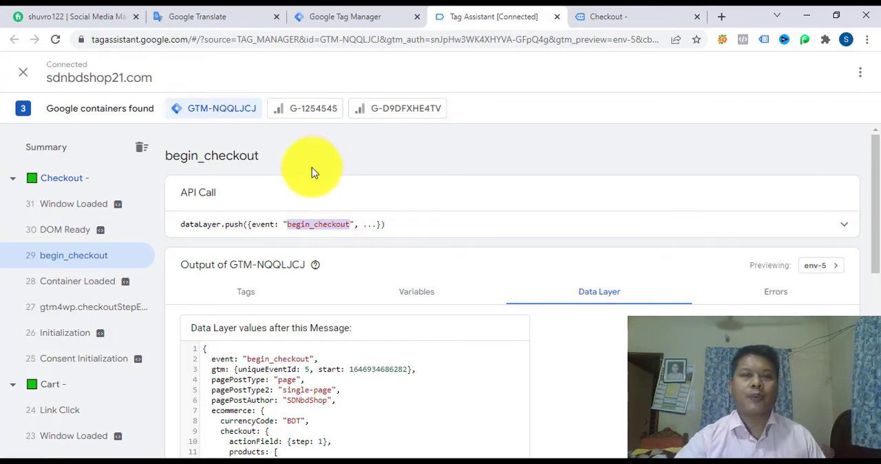
pyautogui.click(344, 17)
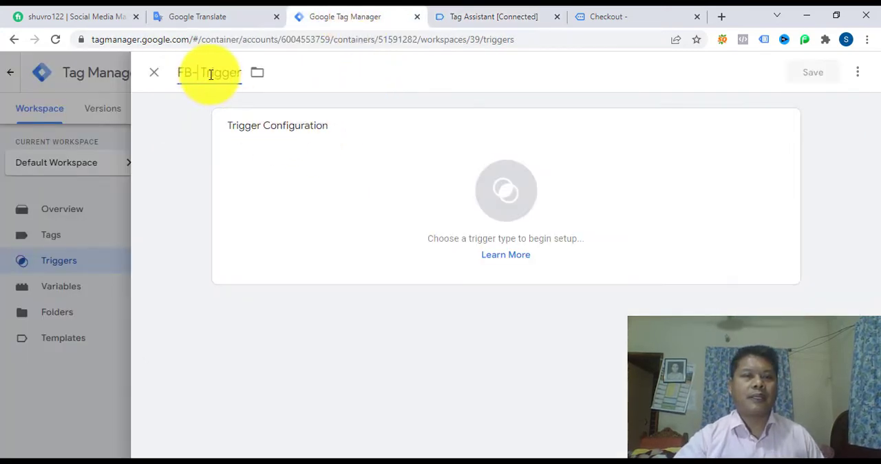
# Step: Complete the trigger's name as "FB-begin_checkout Trigger" and set its trigger type to Custom Event
pyautogui.hotkey('ctrl', 'v')
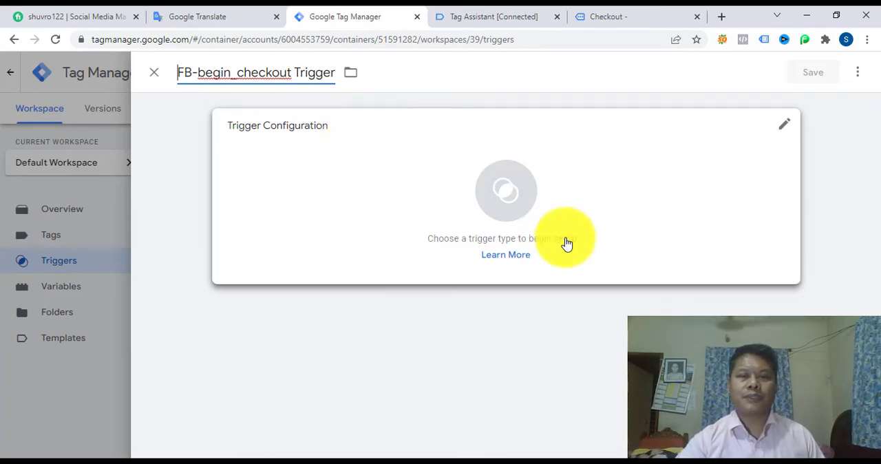
pyautogui.click(512, 198)
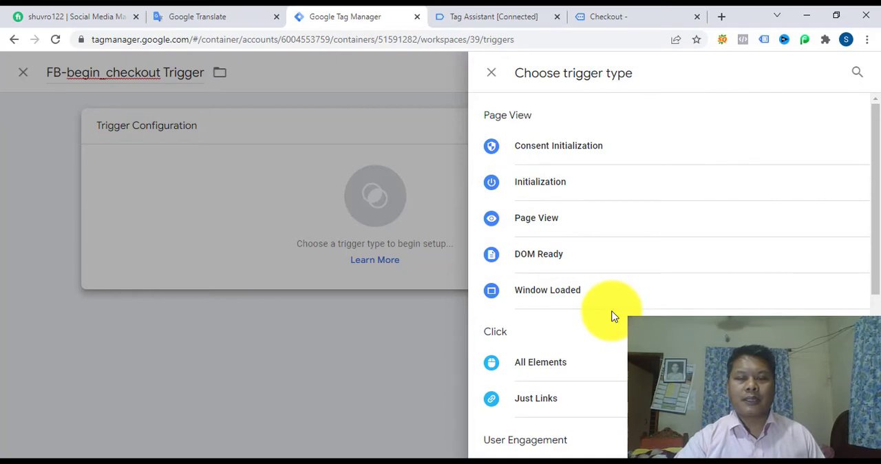
pyautogui.scroll(-4, 615, 323)
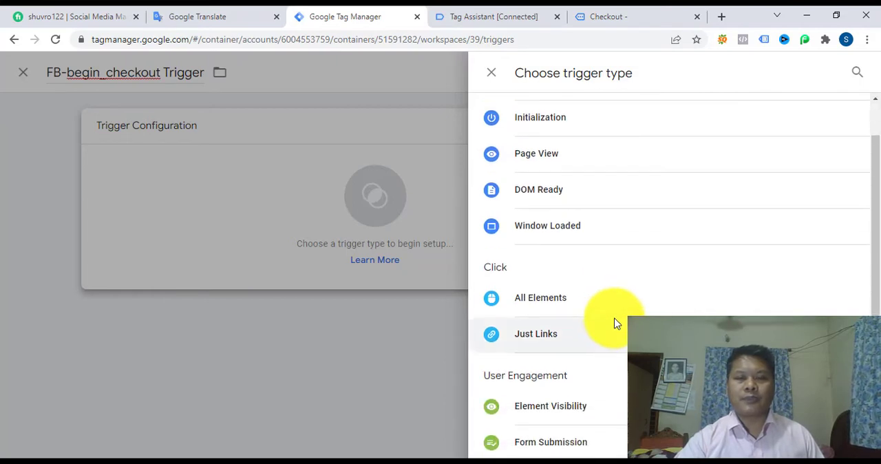
pyautogui.scroll(-1, 620, 335)
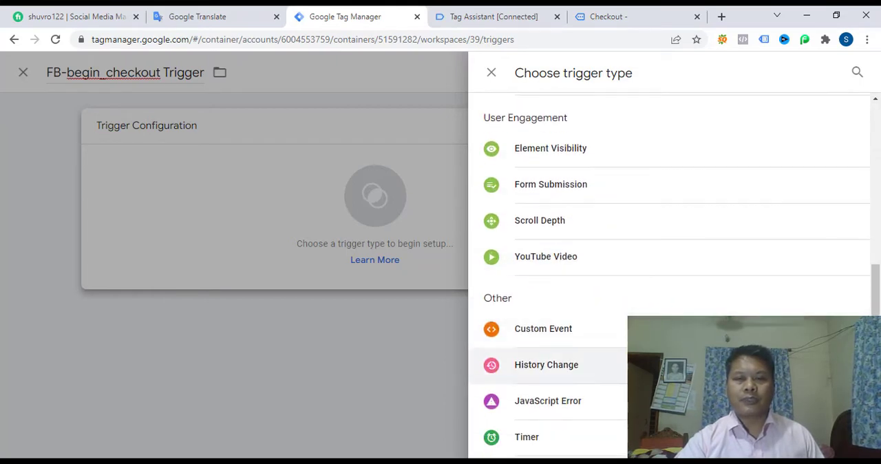
pyautogui.click(536, 330)
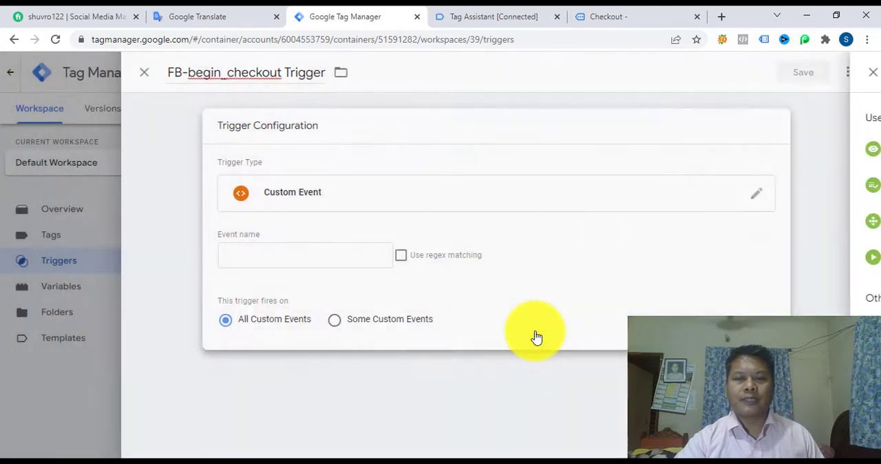
# Step: Set the trigger's event name to begin_checkout, as given in Tag Assistant's API call, and save the trigger
pyautogui.click(309, 256)
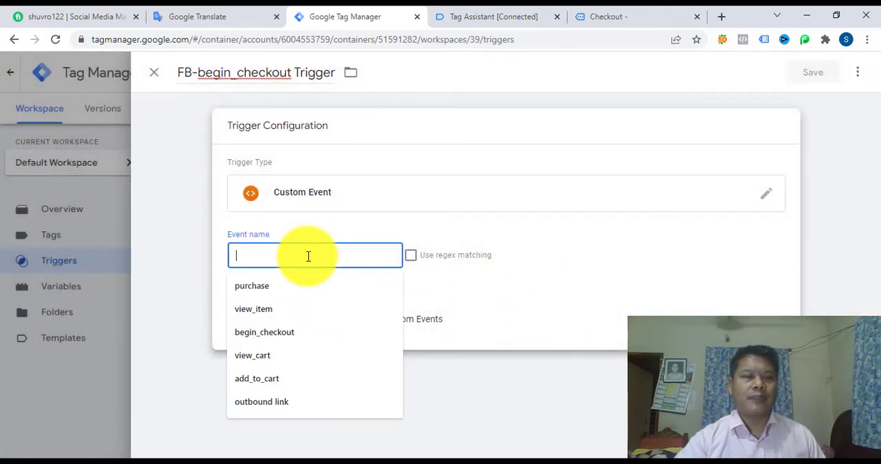
pyautogui.click(487, 18)
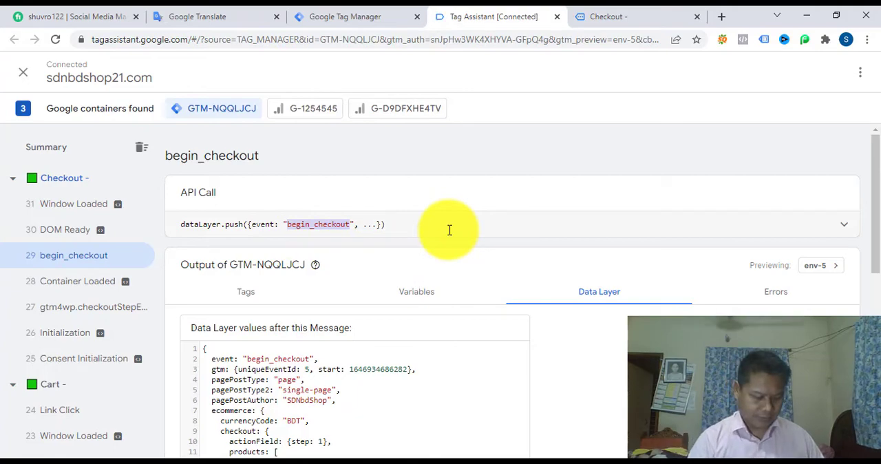
pyautogui.click(348, 17)
pyautogui.hotkey('ctrl', 'v')
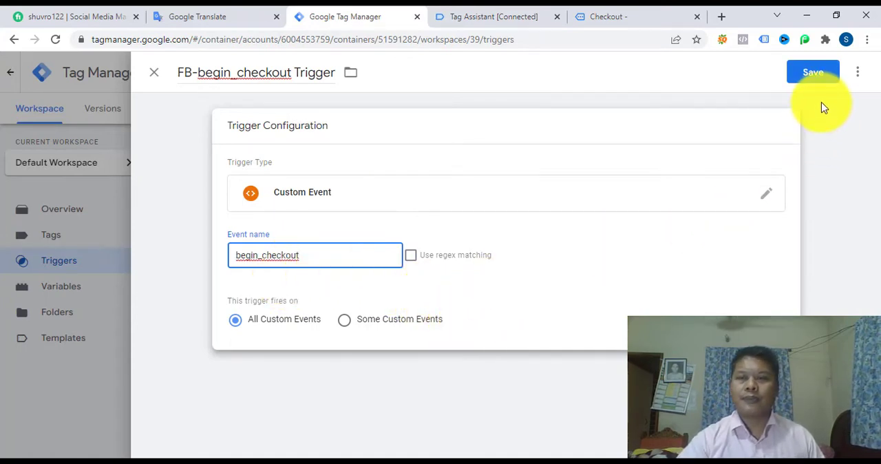
pyautogui.click(813, 75)
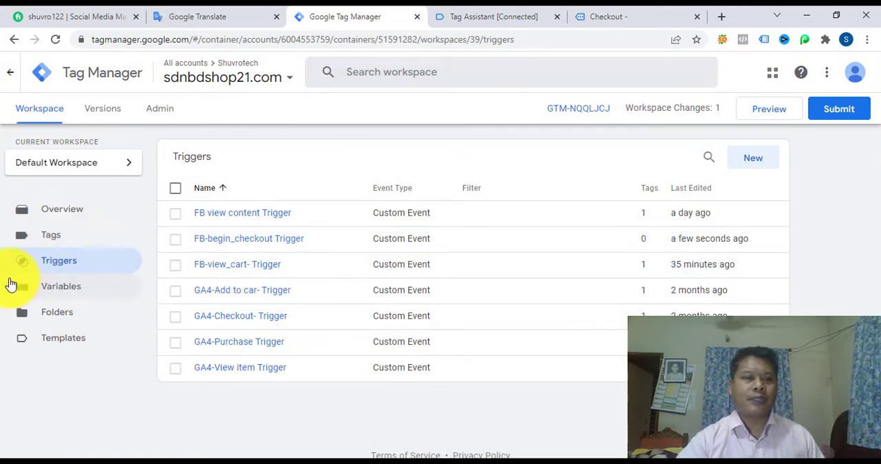
# Step: Create a new tag and name it "FB-begin_checkout Tag"
pyautogui.click(72, 241)
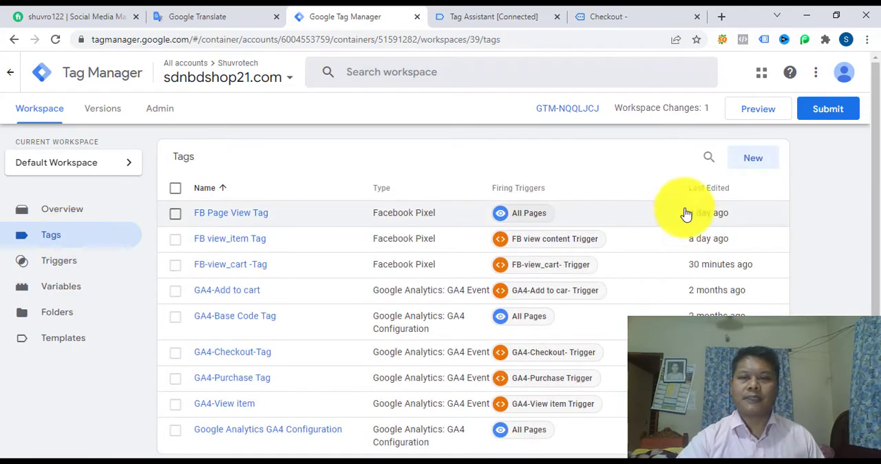
pyautogui.click(755, 161)
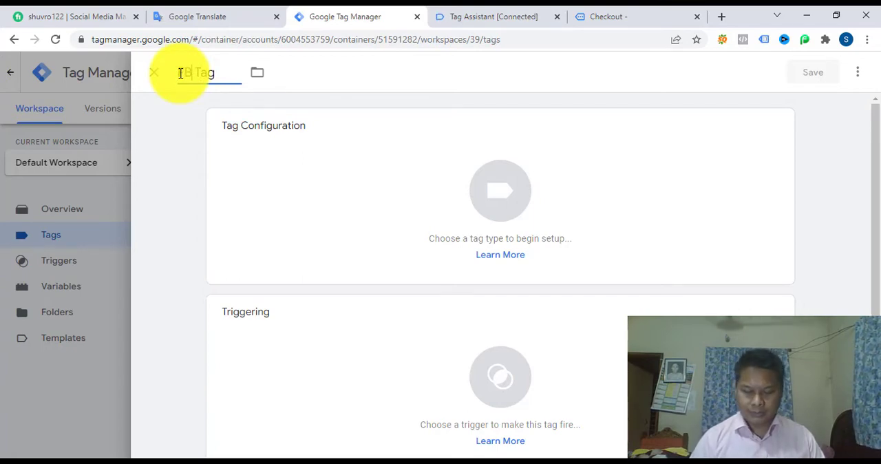
pyautogui.write('begin_checkout')
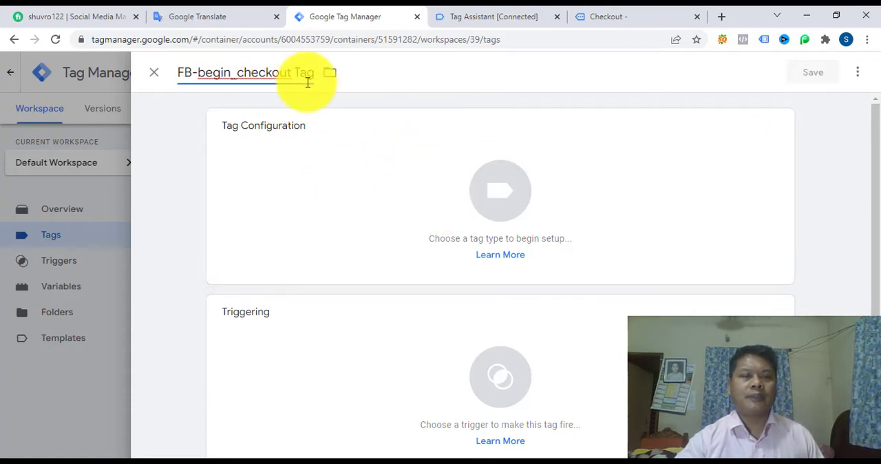
# Step: Set the new tag's type to the custom Facebook Pixel template
pyautogui.click(499, 200)
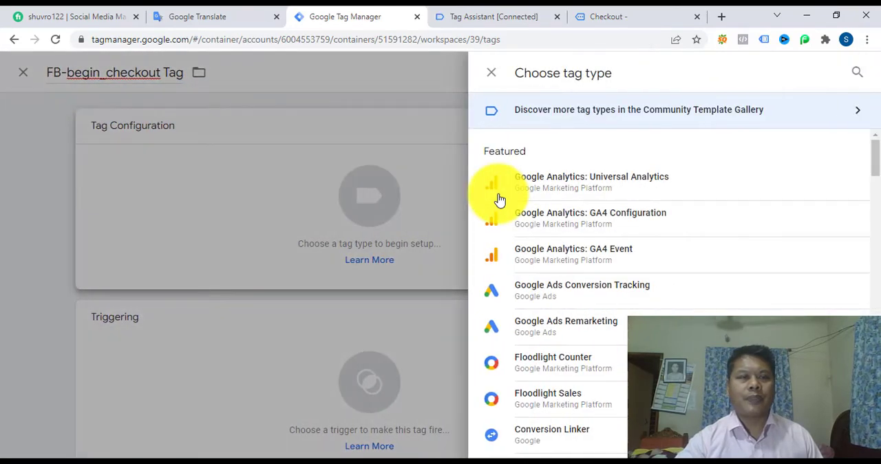
pyautogui.scroll(-2, 616, 299)
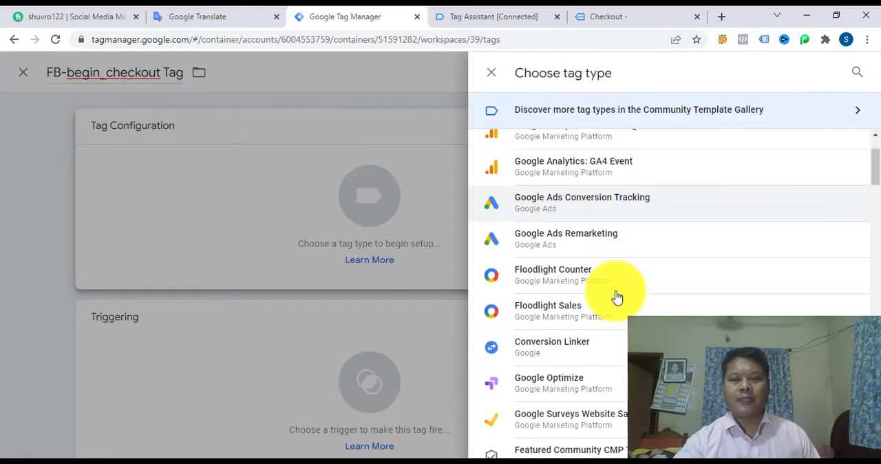
pyautogui.scroll(-3, 617, 297)
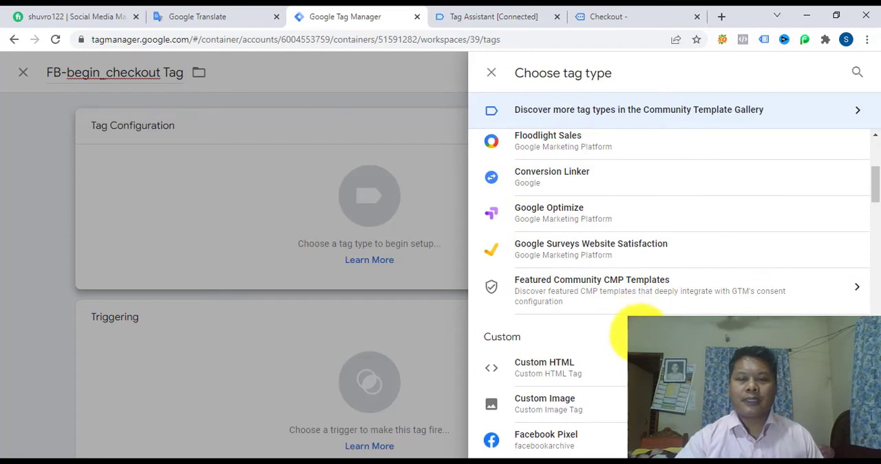
pyautogui.scroll(-1, 634, 327)
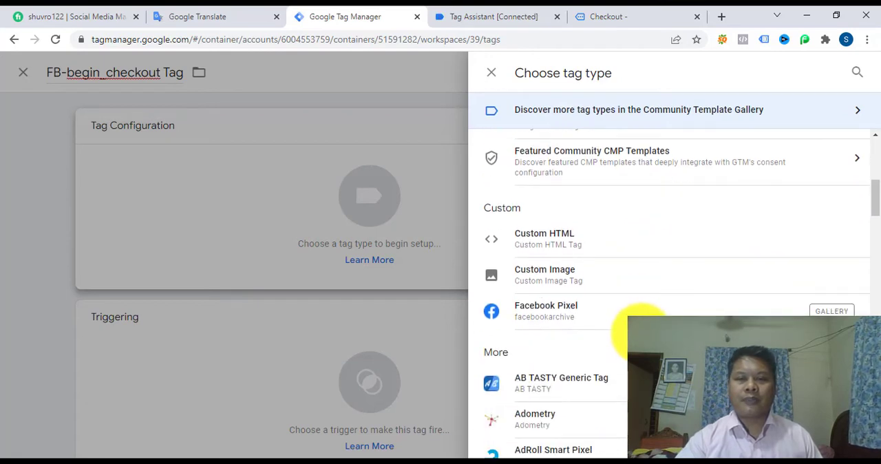
pyautogui.click(549, 318)
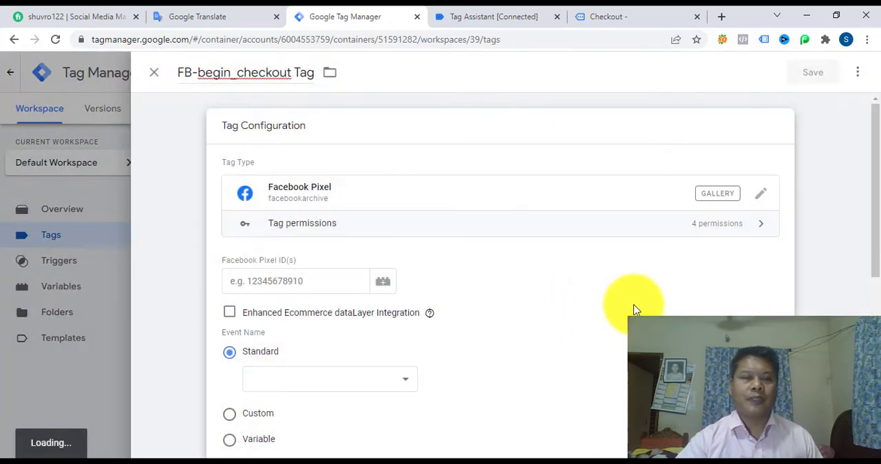
# Step: Fill the tag's Facebook Pixel ID with the FACEBOOK PIXEL CODE variable
pyautogui.click(300, 282)
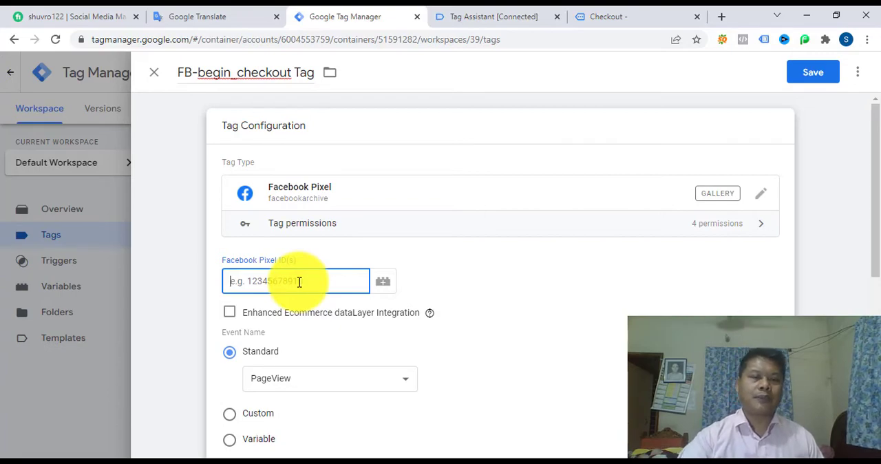
pyautogui.click(384, 281)
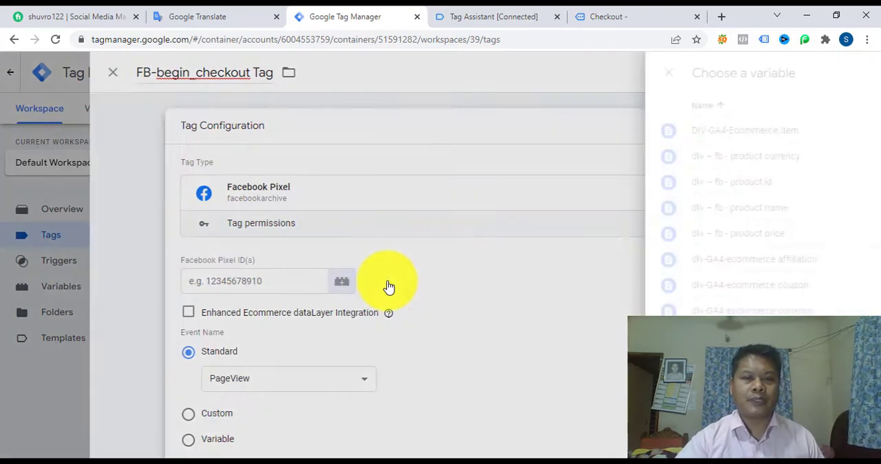
pyautogui.scroll(-3, 389, 287)
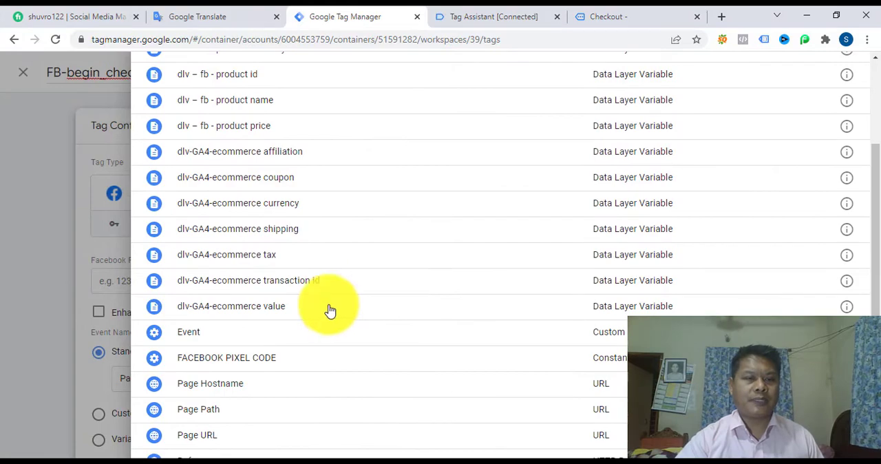
pyautogui.click(254, 358)
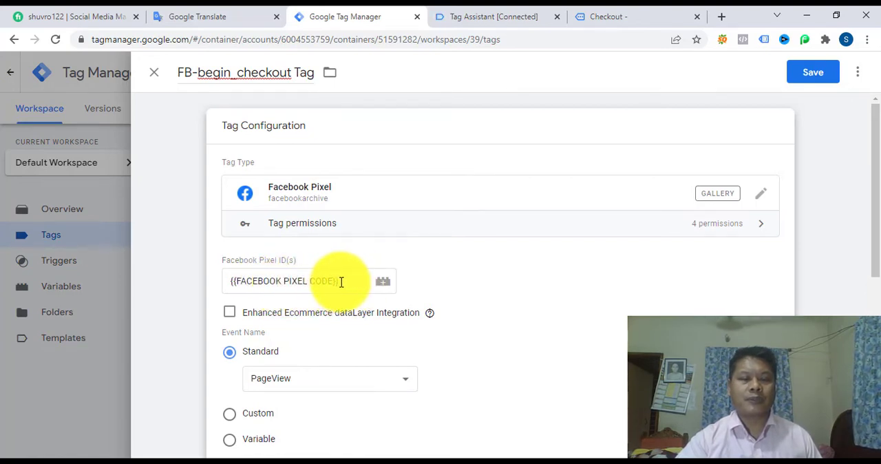
# Step: Set the tag's standard event name to InitiateCheckout
pyautogui.scroll(-2, 344, 282)
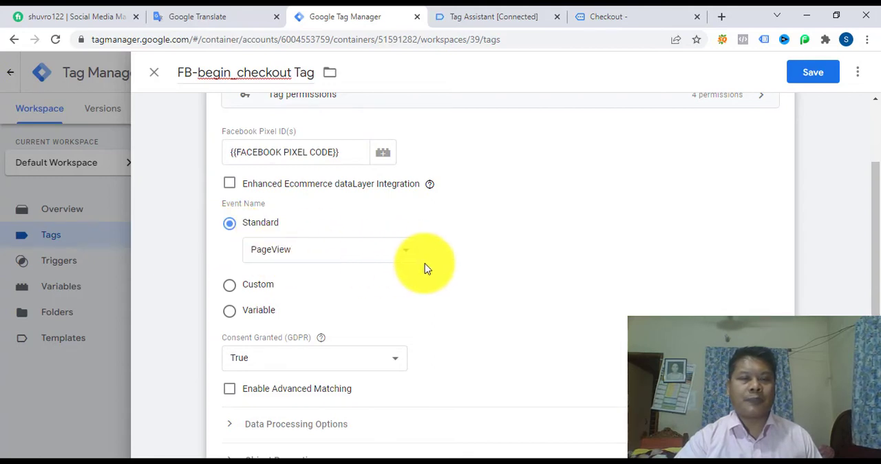
pyautogui.click(406, 255)
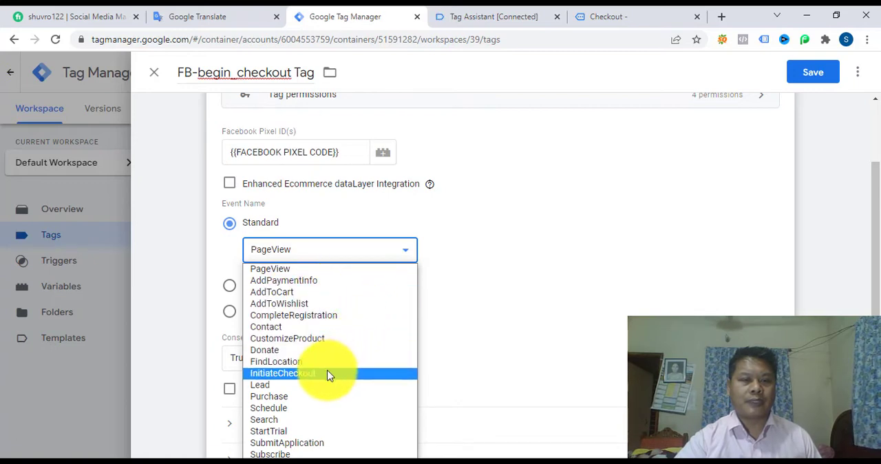
pyautogui.click(309, 374)
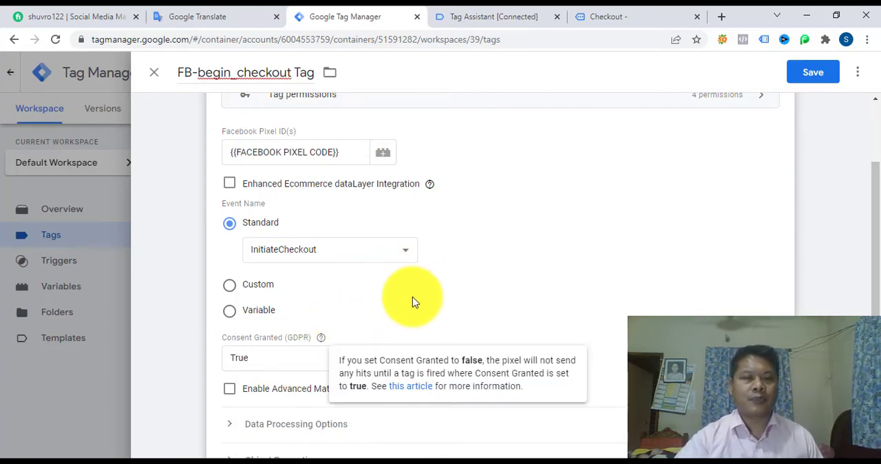
# Step: Expand the tag's Object Properties and add four empty property rows
pyautogui.scroll(-2, 413, 296)
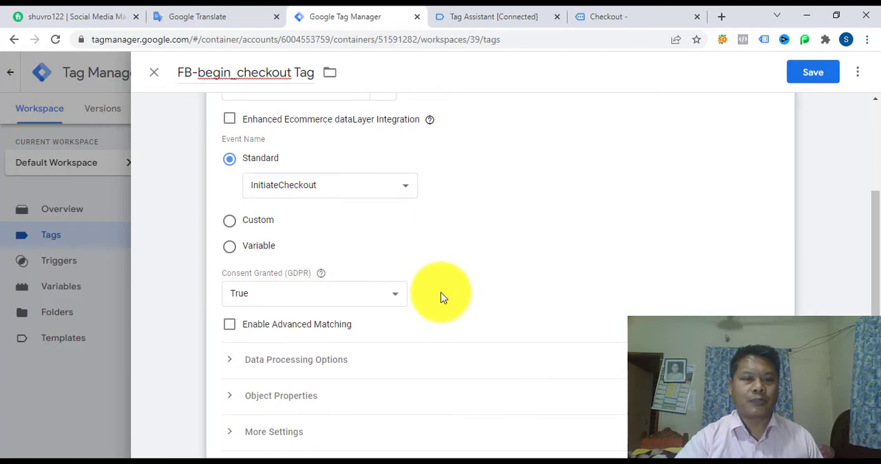
pyautogui.scroll(-3, 443, 297)
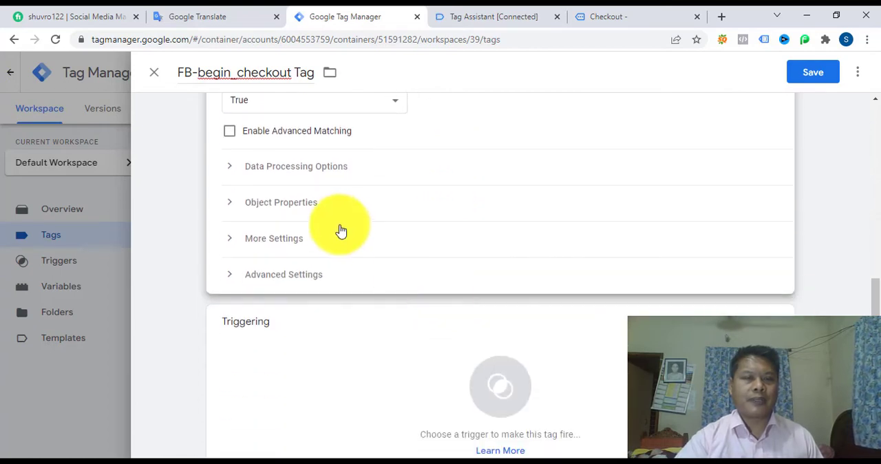
pyautogui.click(274, 203)
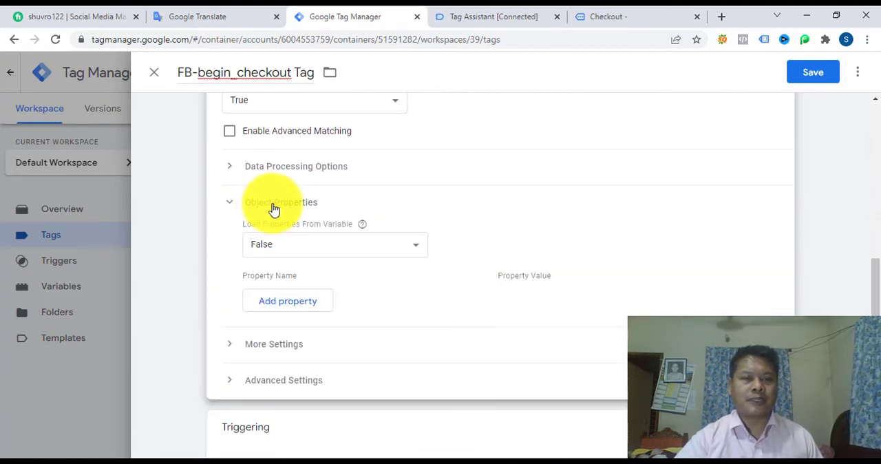
pyautogui.click(282, 303)
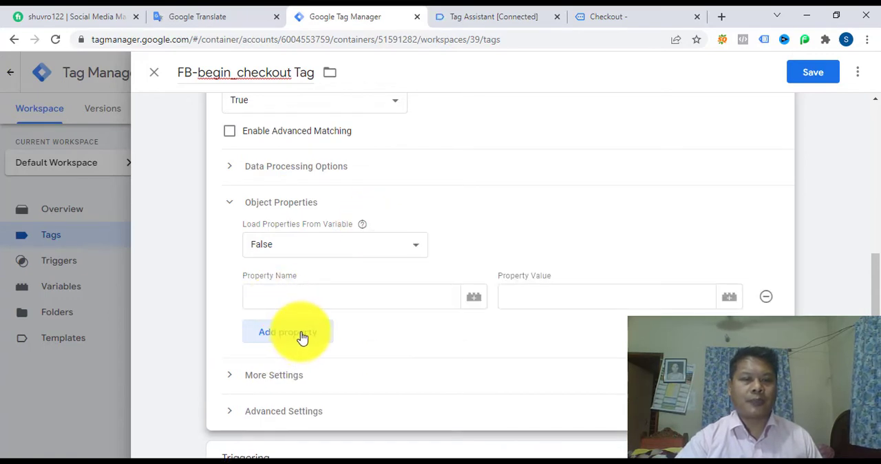
pyautogui.click(300, 336)
pyautogui.click(304, 370)
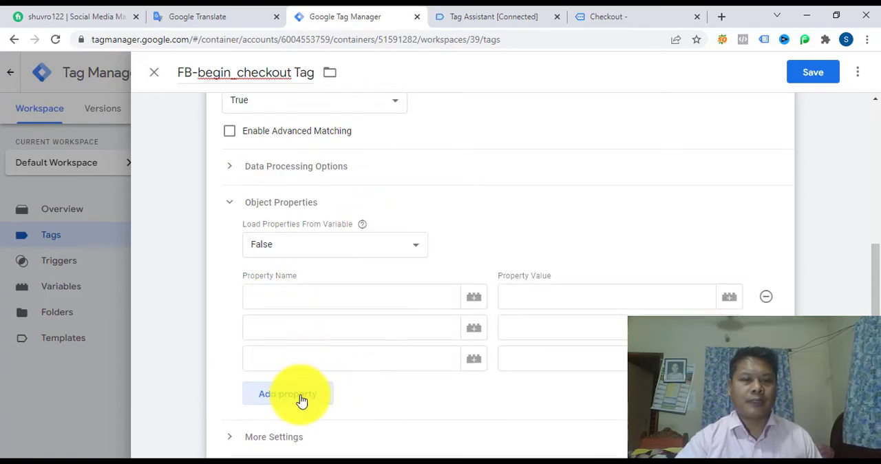
pyautogui.click(301, 398)
pyautogui.scroll(-1, 342, 382)
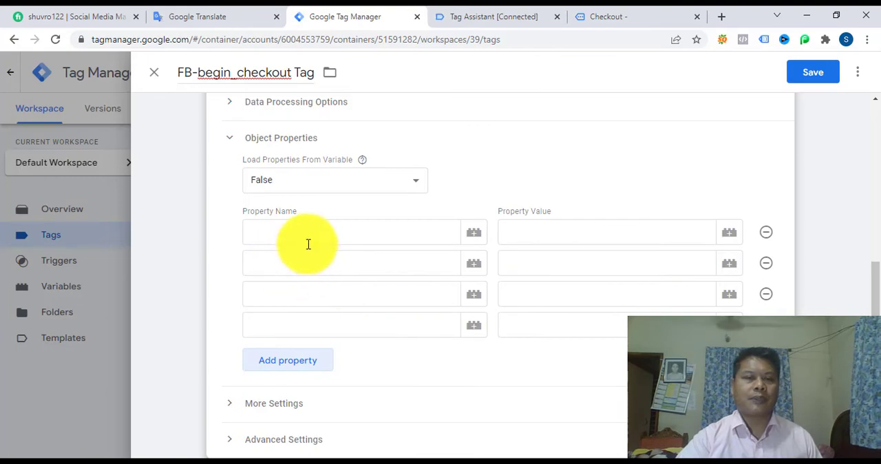
# Step: Name the first object property content_type, copying the name from the view content script in the Word document
pyautogui.click(358, 232)
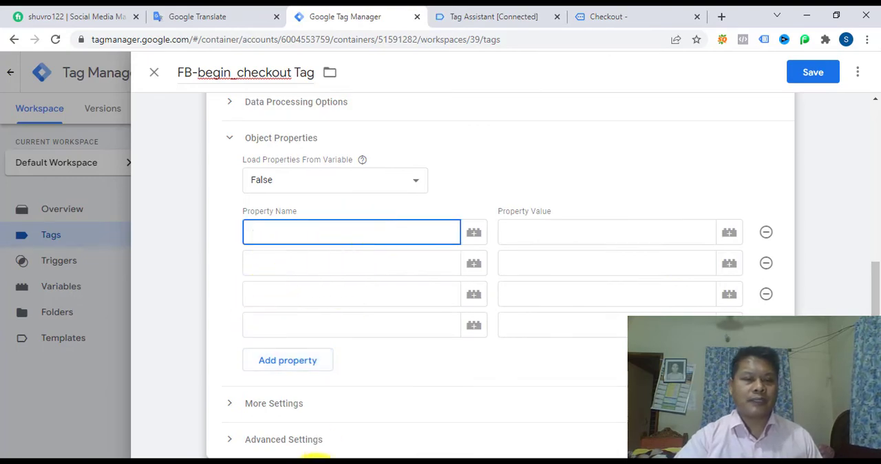
pyautogui.click(551, 461)
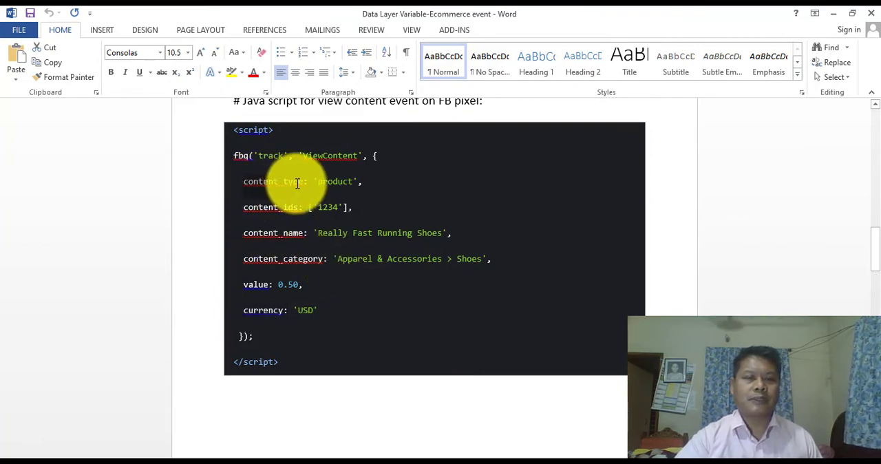
pyautogui.moveTo(300, 184); pyautogui.dragTo(301, 185)
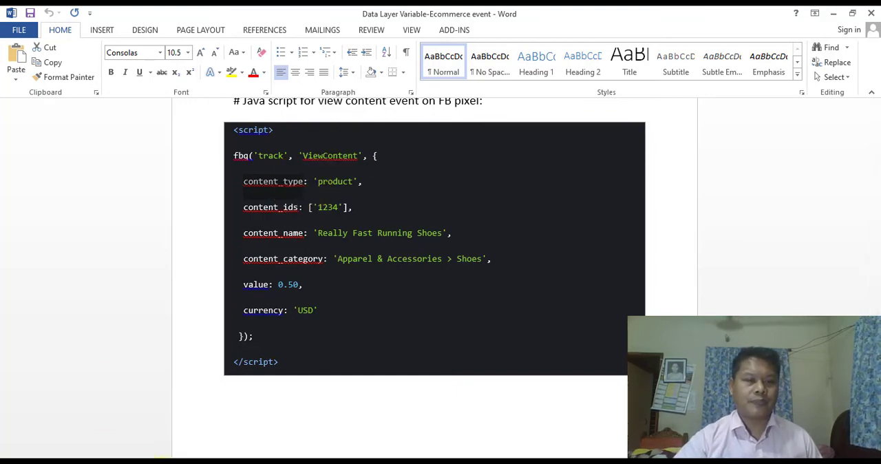
pyautogui.click(144, 463)
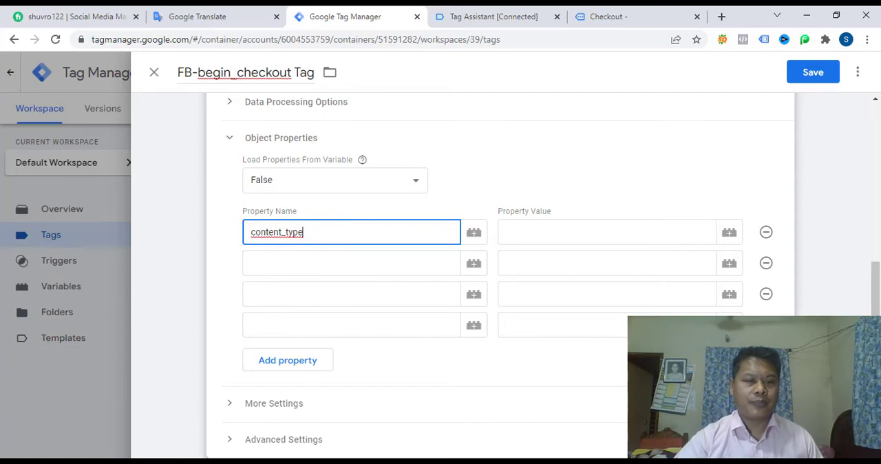
# Step: Set the content_type property's value to product, copying it from the view content script in the Word document
pyautogui.hotkey('alt', 'Tab')
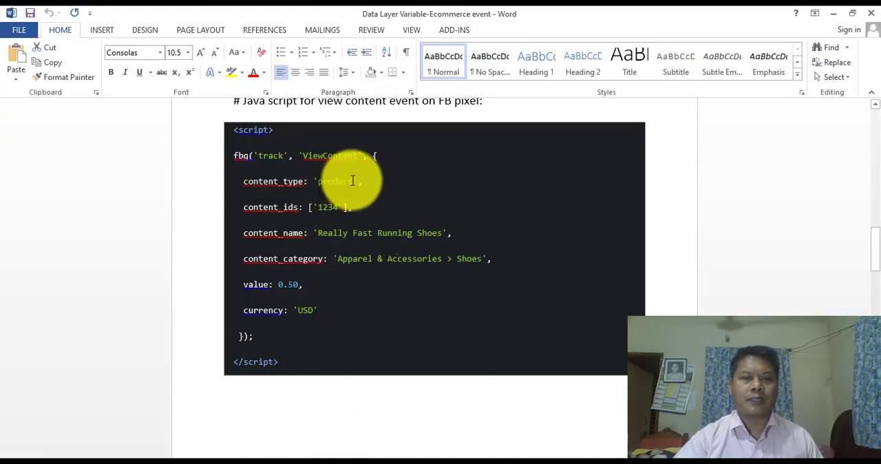
pyautogui.hotkey('ctrl', 'c')
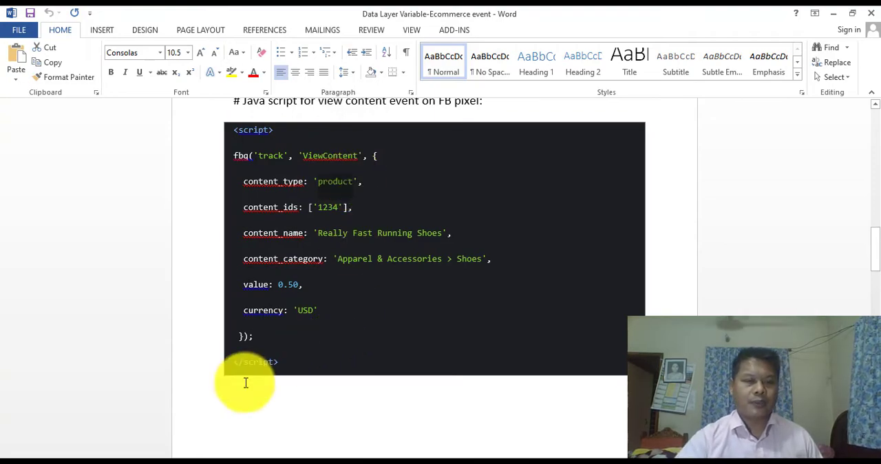
pyautogui.click(153, 458)
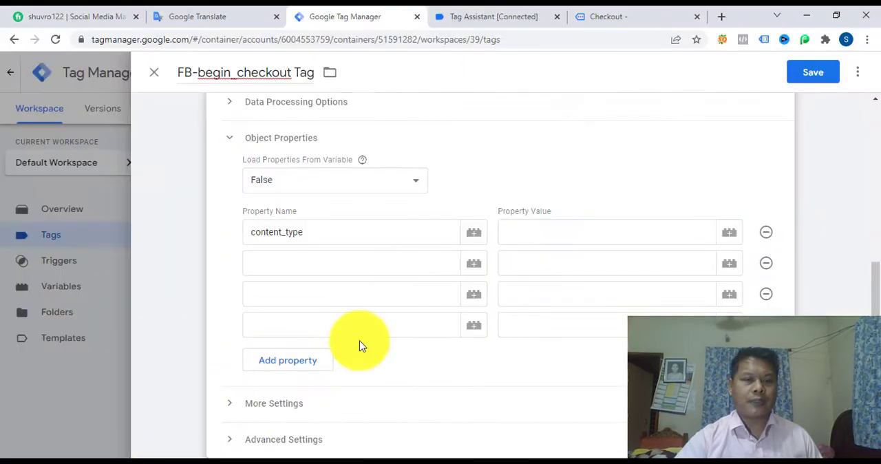
pyautogui.click(541, 236)
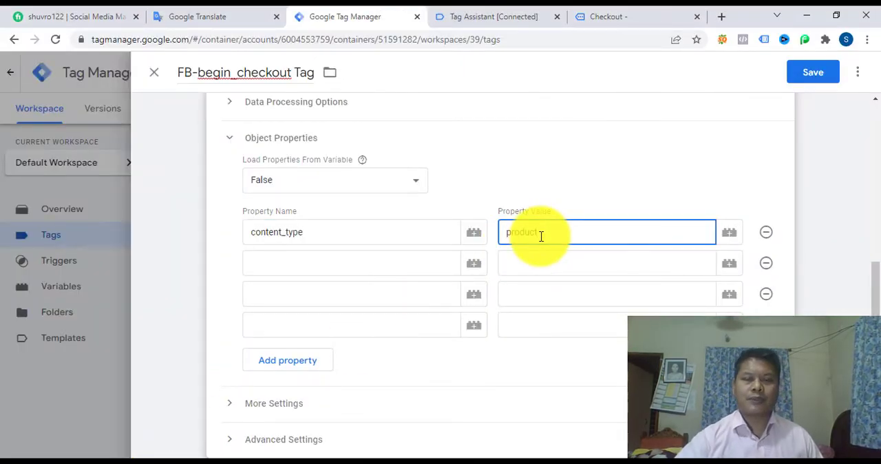
# Step: Name the second object property content_ids, copied from the Word script, and set its value to the dlv – fb - product id variable
pyautogui.click(306, 260)
pyautogui.click(337, 459)
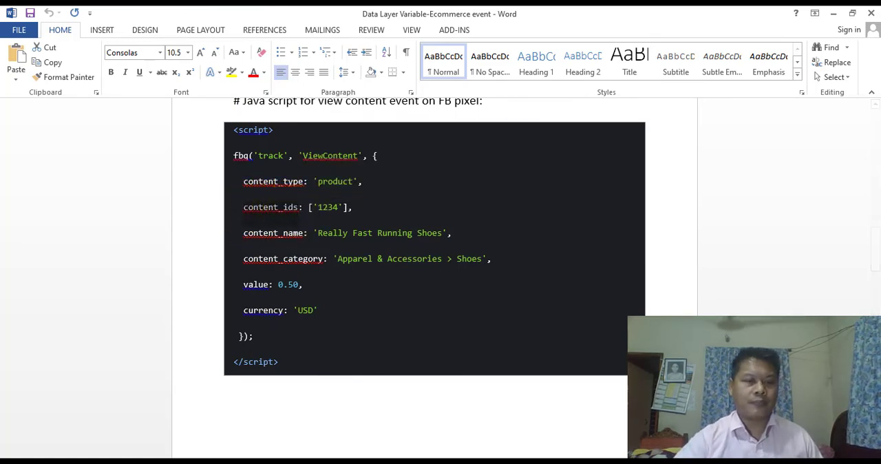
pyautogui.hotkey('alt', 'Tab')
pyautogui.click(322, 267)
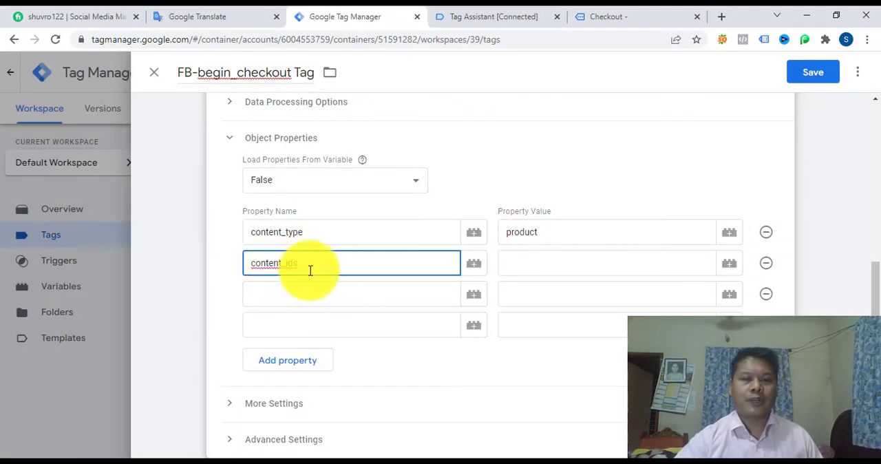
pyautogui.click(563, 262)
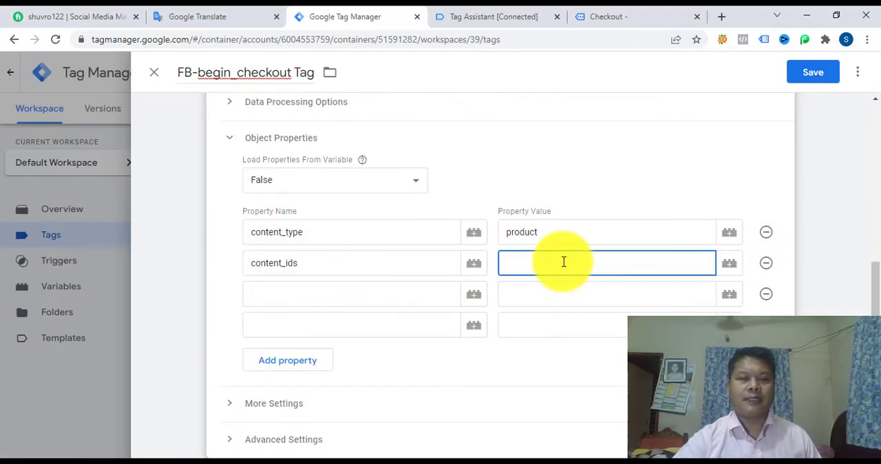
pyautogui.click(731, 272)
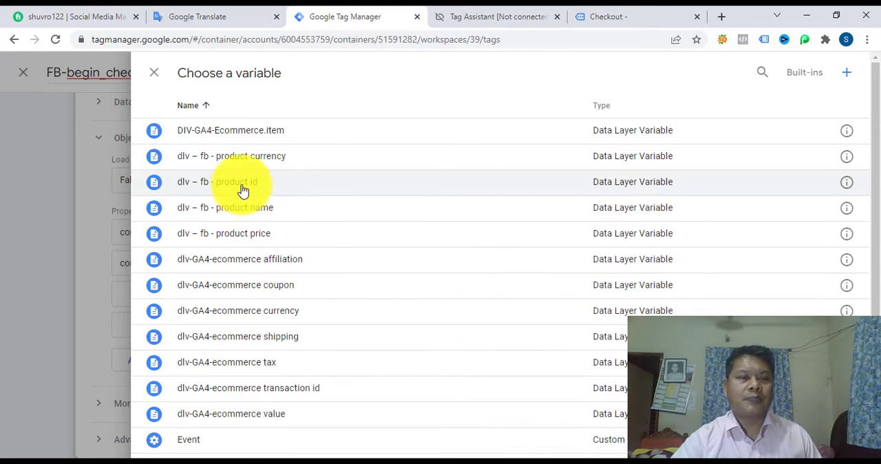
pyautogui.click(242, 183)
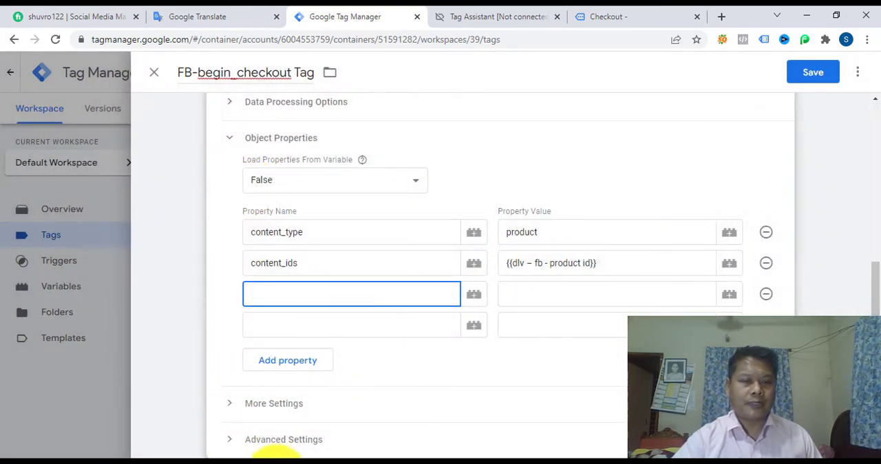
# Step: Name the third object property content_name, copied from the Word script, and set its value to the dlv – fb - product name variable
pyautogui.click(240, 462)
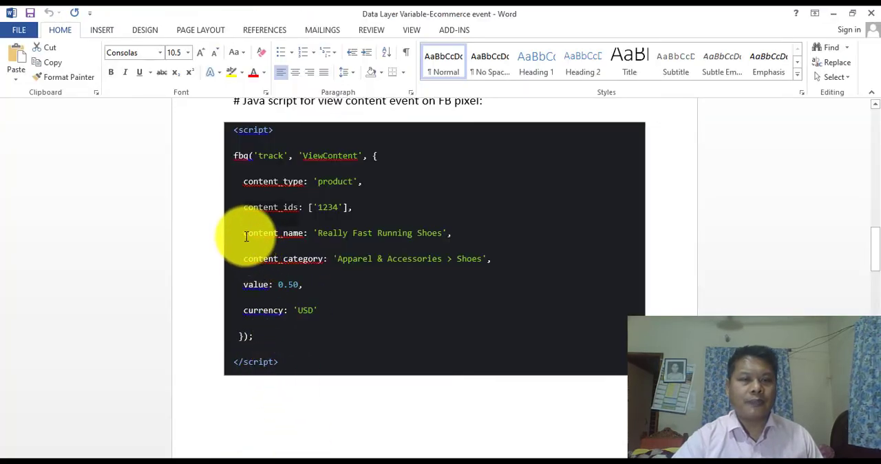
pyautogui.moveTo(245, 234); pyautogui.dragTo(304, 234)
pyautogui.hotkey('ctrl', 'c')
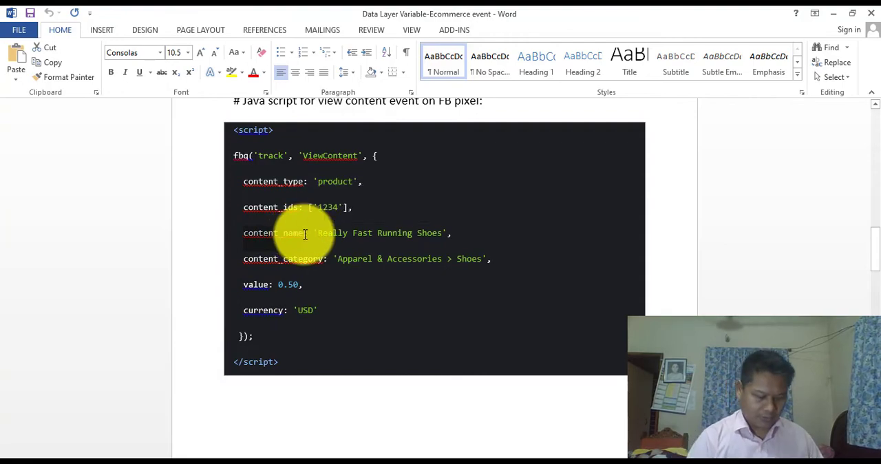
pyautogui.click(157, 457)
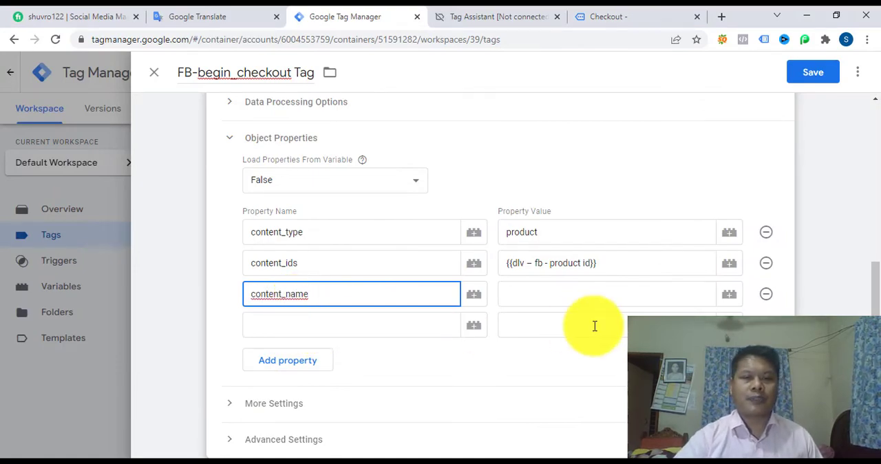
pyautogui.click(592, 296)
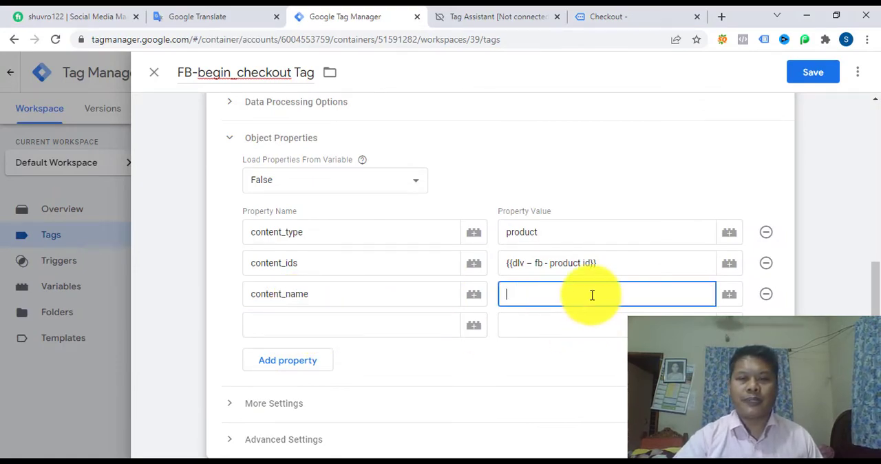
pyautogui.click(730, 295)
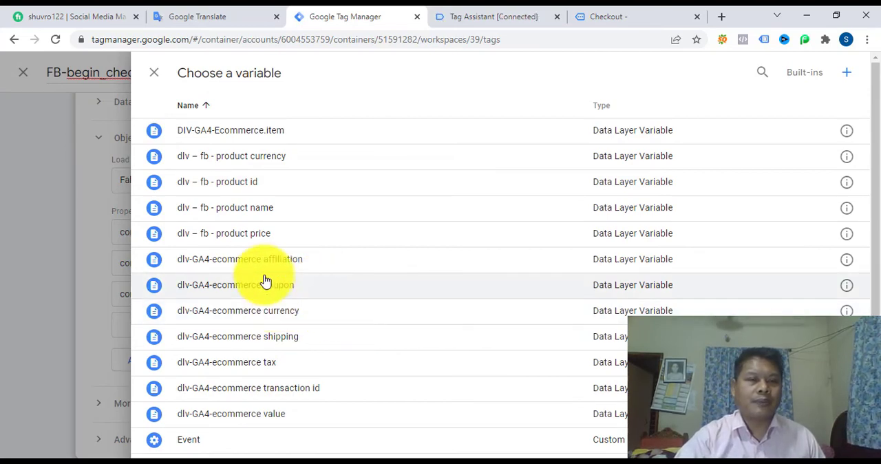
pyautogui.click(249, 210)
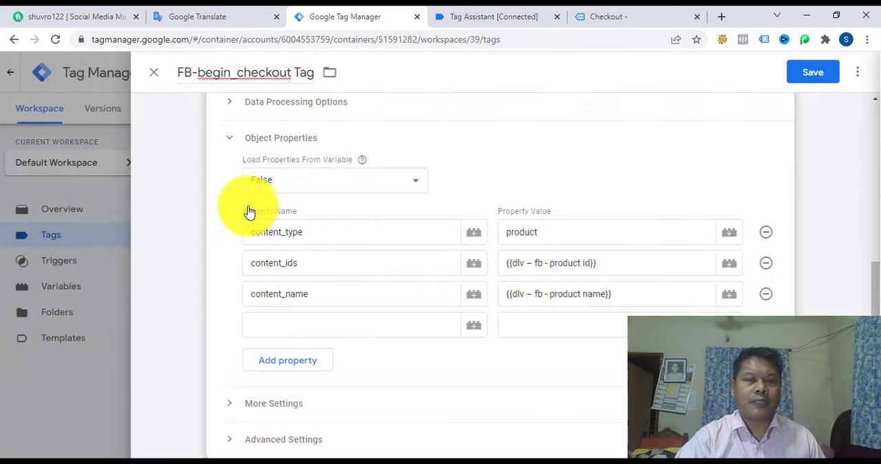
# Step: Name the fourth object property value, copied from the Word script, and set its value to the dlv – fb - product price variable
pyautogui.click(297, 322)
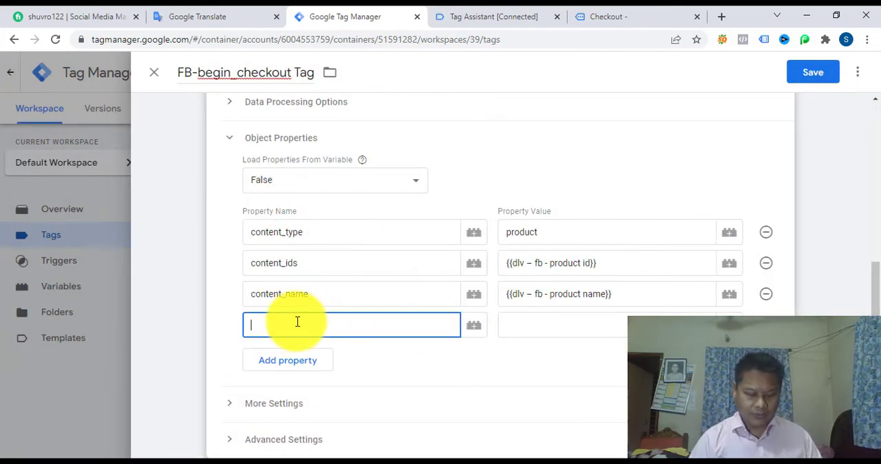
pyautogui.click(206, 462)
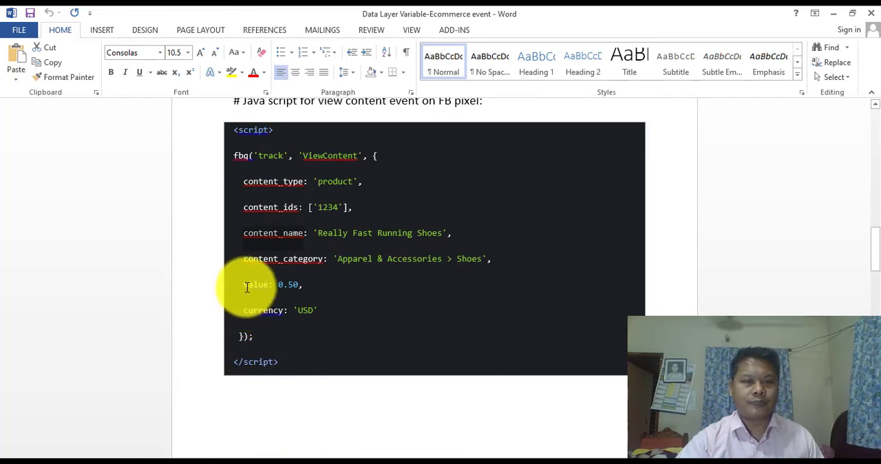
pyautogui.moveTo(243, 285); pyautogui.dragTo(270, 286)
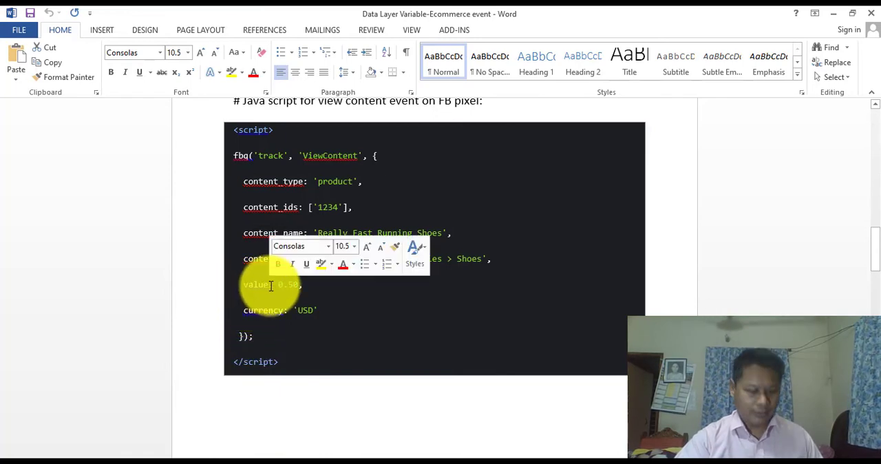
pyautogui.hotkey('ctrl', 'c')
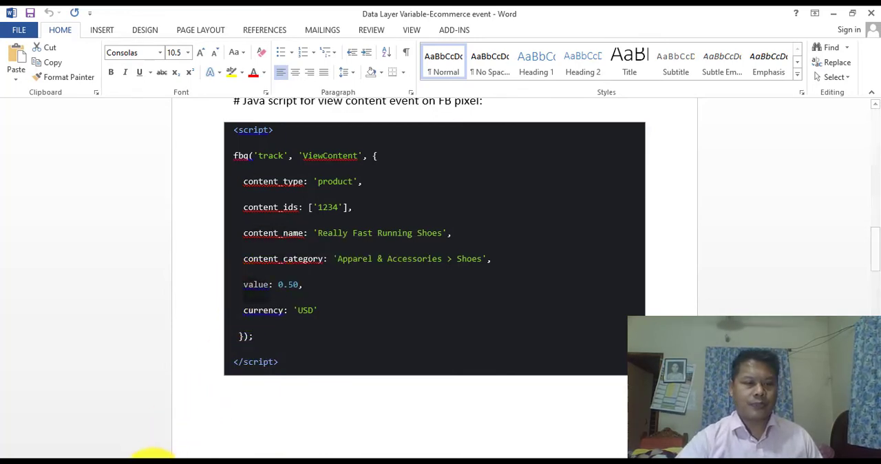
pyautogui.click(176, 460)
pyautogui.click(279, 320)
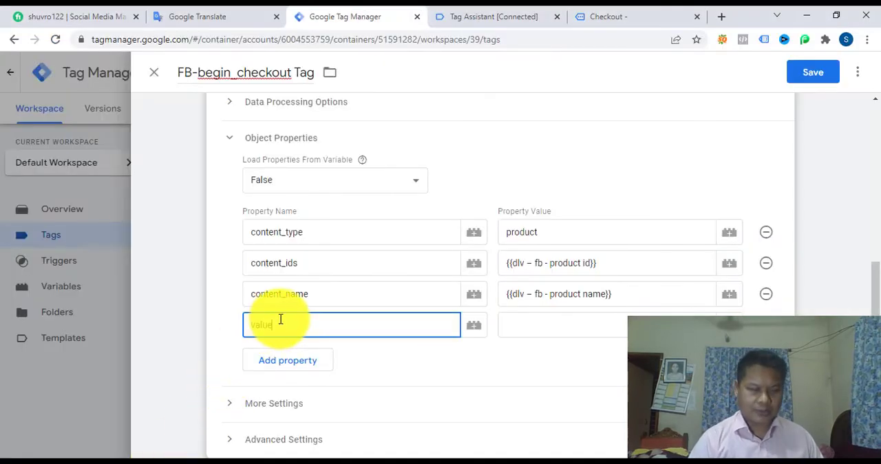
pyautogui.click(560, 325)
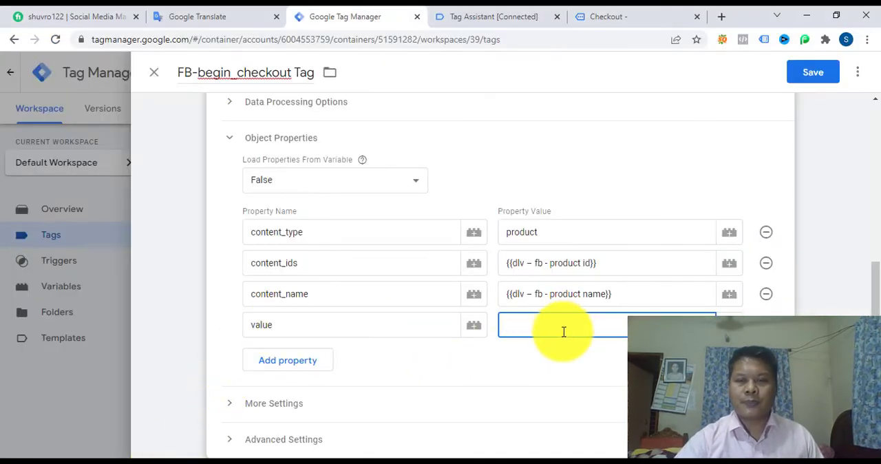
pyautogui.click(729, 322)
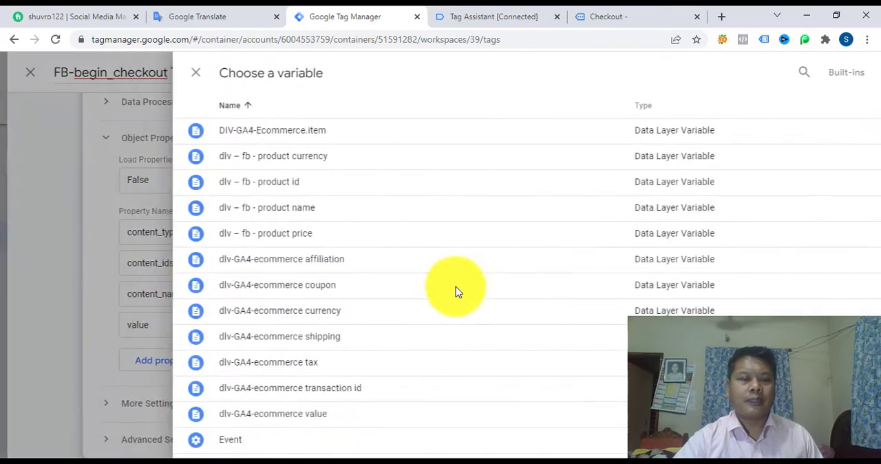
pyautogui.click(237, 236)
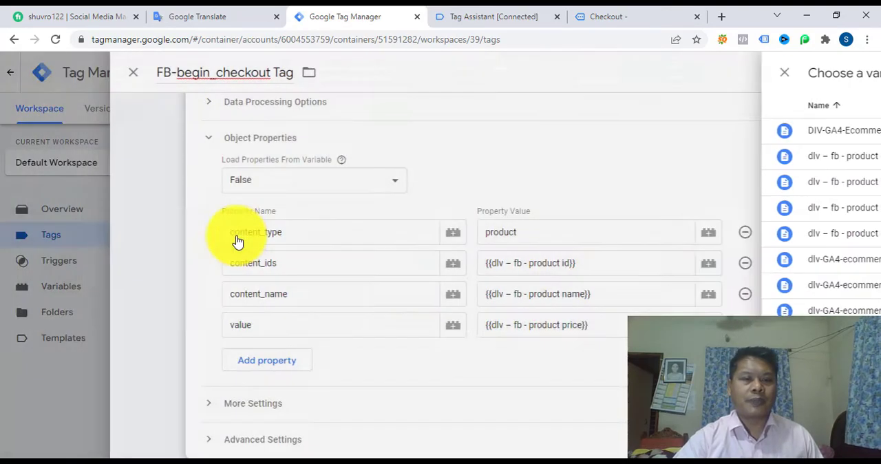
# Step: Add a fifth object property named currency, copied from the Word script, with the dlv – fb - product currency variable as its value
pyautogui.click(280, 371)
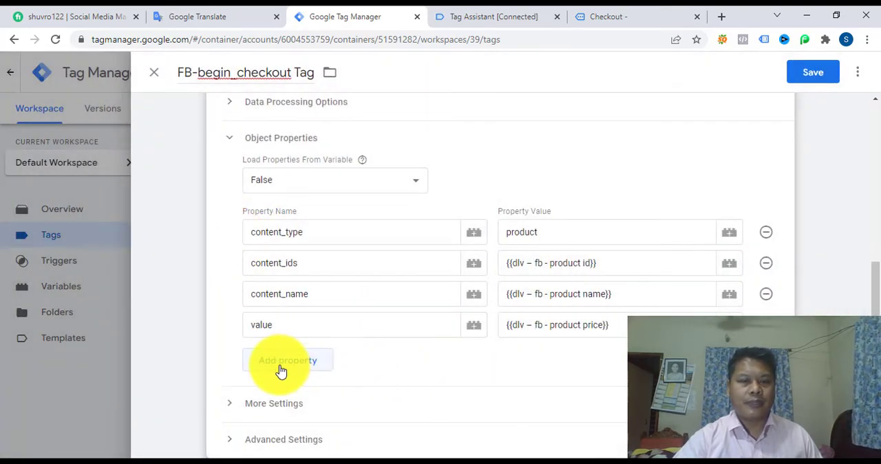
pyautogui.click(294, 361)
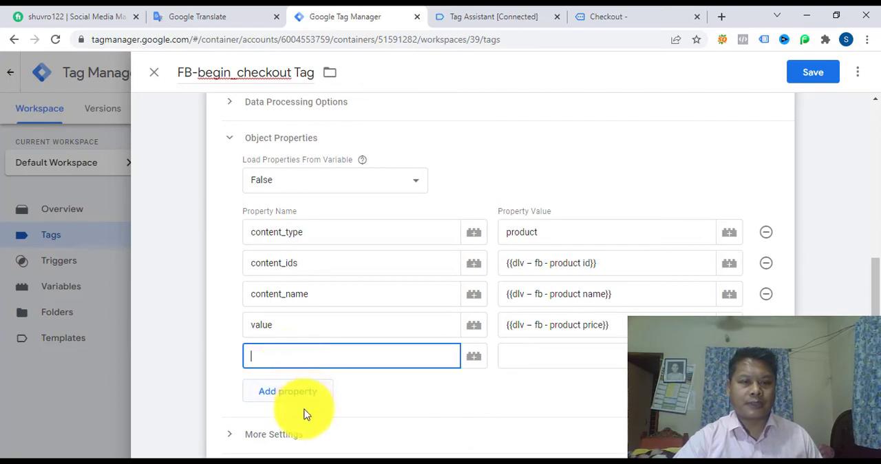
pyautogui.hotkey('alt', 'Tab')
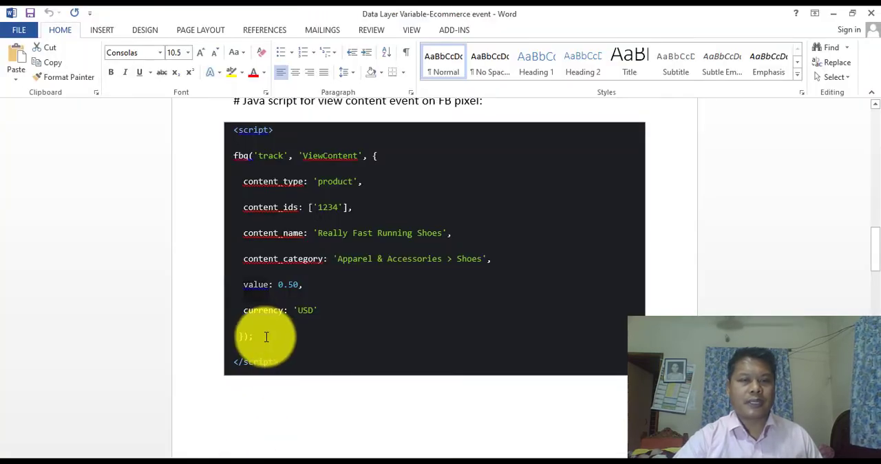
pyautogui.moveTo(244, 311); pyautogui.dragTo(284, 311)
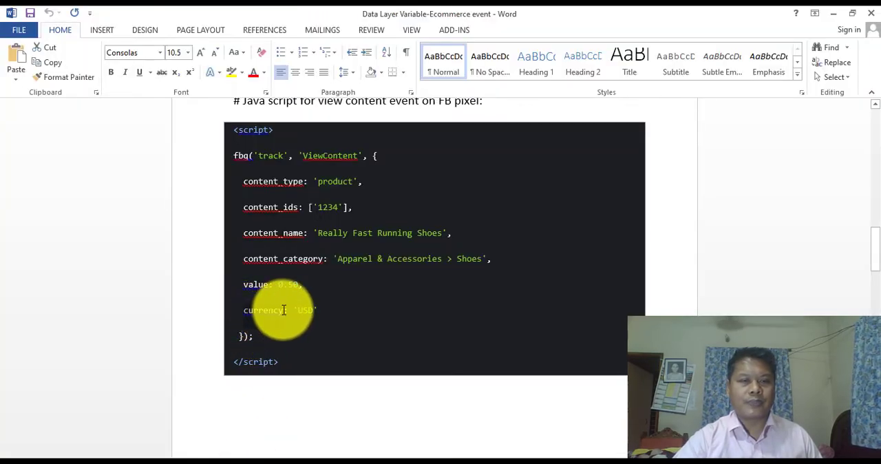
pyautogui.hotkey('ctrl', 'c')
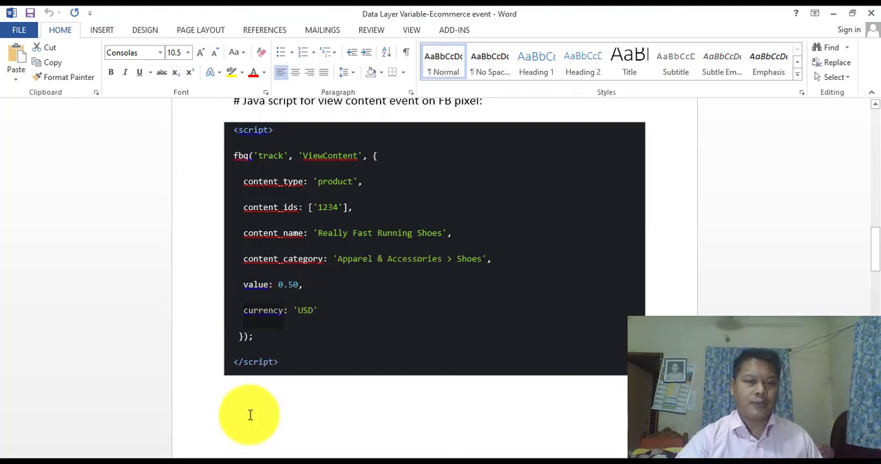
pyautogui.hotkey('alt', 'Tab')
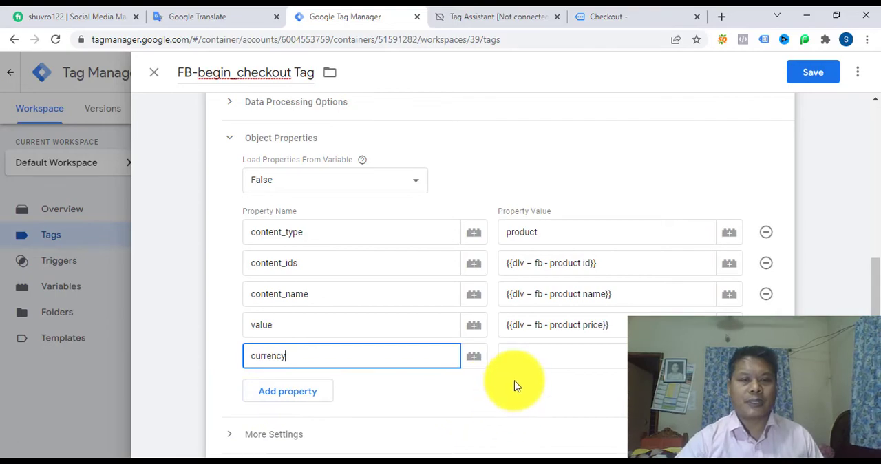
pyautogui.click(546, 356)
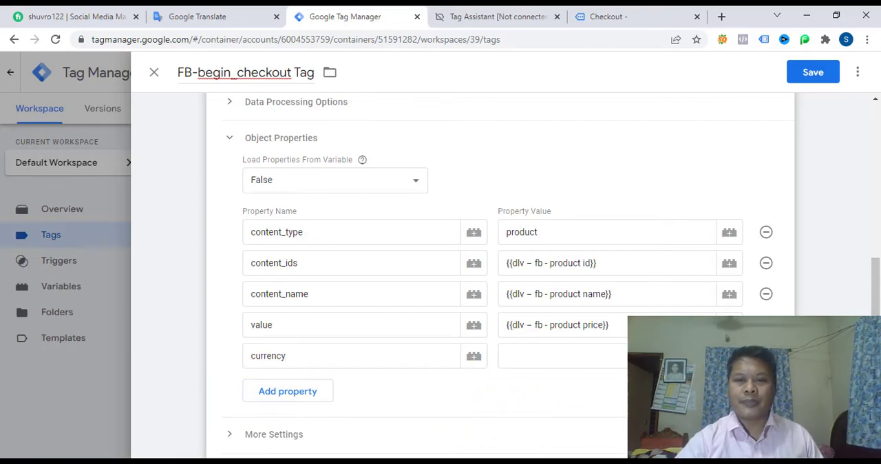
pyautogui.click(730, 356)
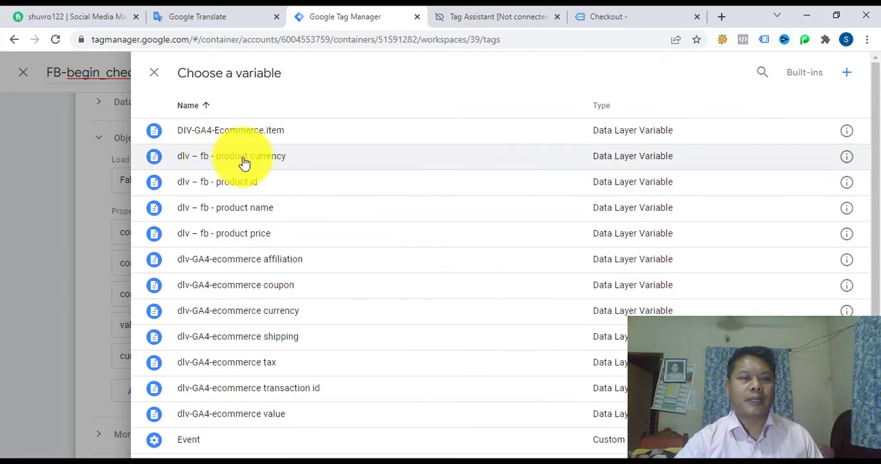
pyautogui.click(245, 163)
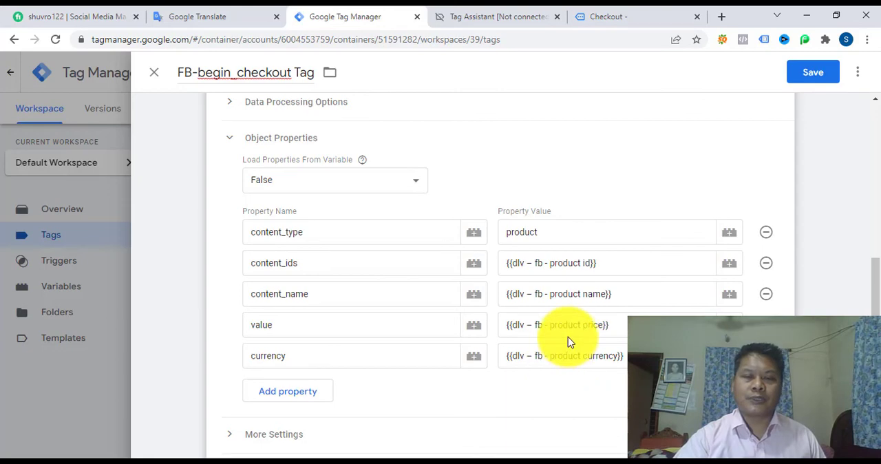
# Step: Assign the FB-begin_checkout Trigger as the firing trigger of the FB-begin_checkout Tag and save the tag
pyautogui.scroll(-1, 566, 343)
pyautogui.scroll(-3, 565, 343)
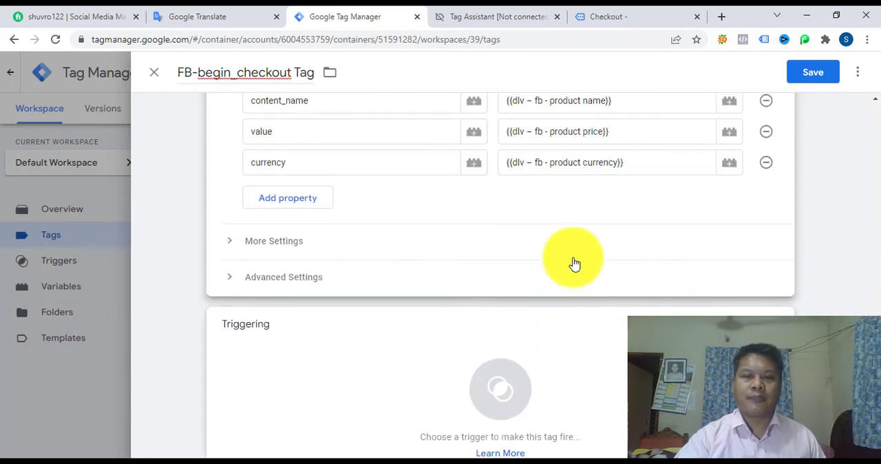
pyautogui.scroll(2, 543, 238)
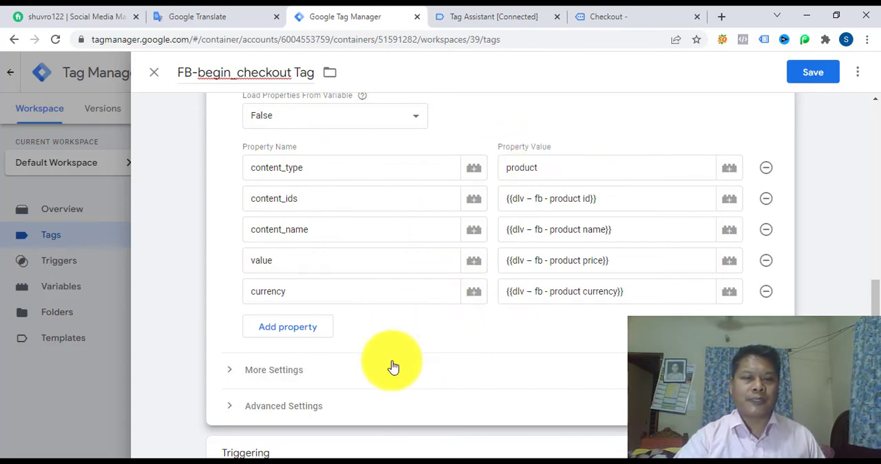
pyautogui.scroll(-2, 389, 366)
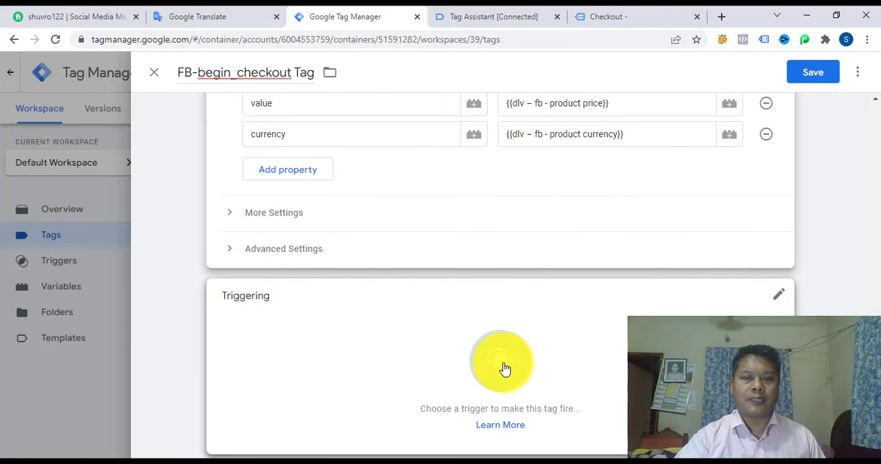
pyautogui.click(501, 362)
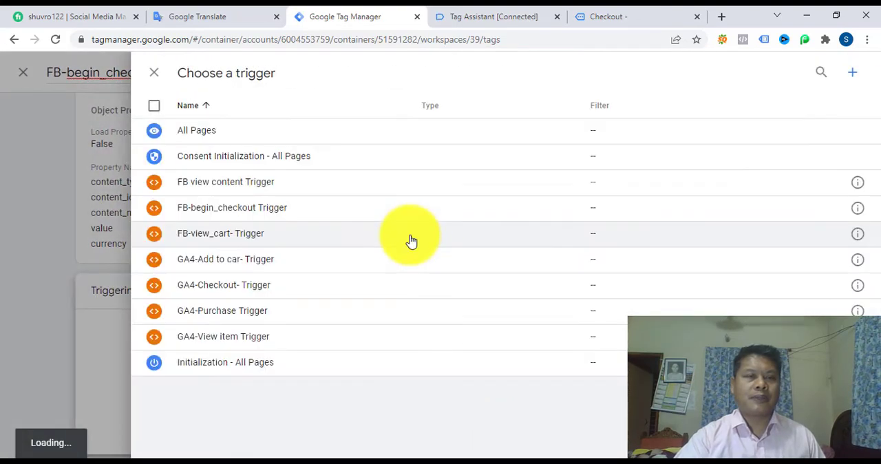
pyautogui.click(260, 215)
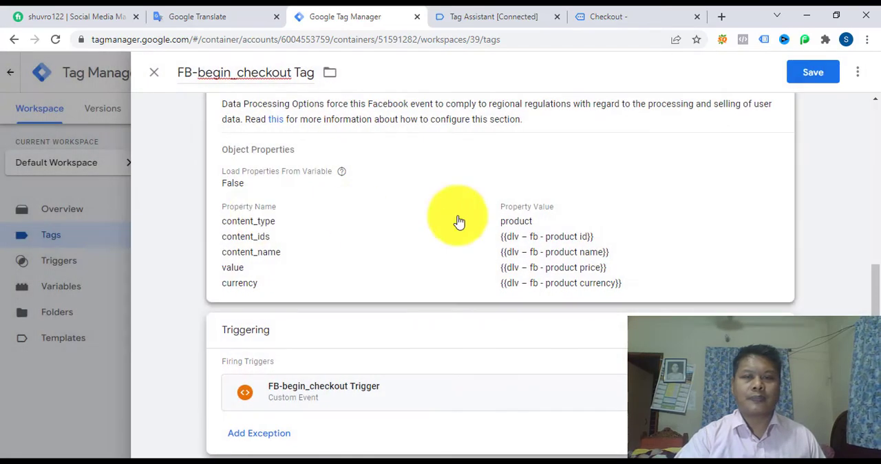
pyautogui.click(815, 79)
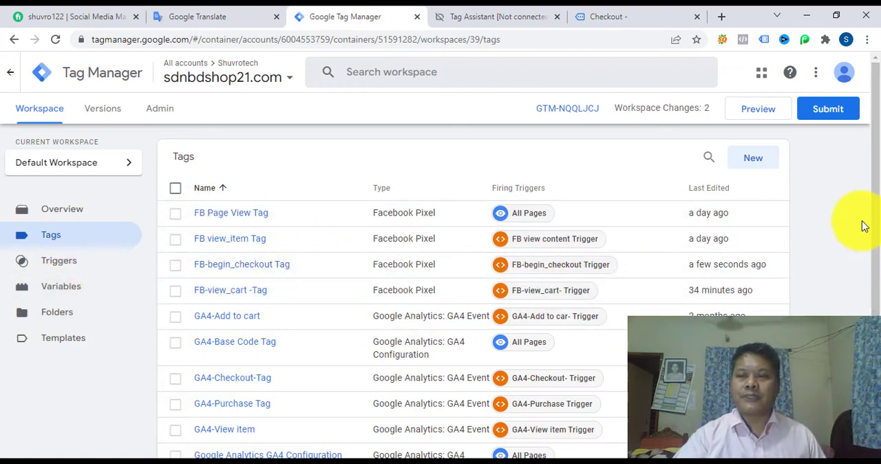
# Step: Submit the workspace changes and publish them to the Live environment as a version named FB checkout
pyautogui.click(829, 111)
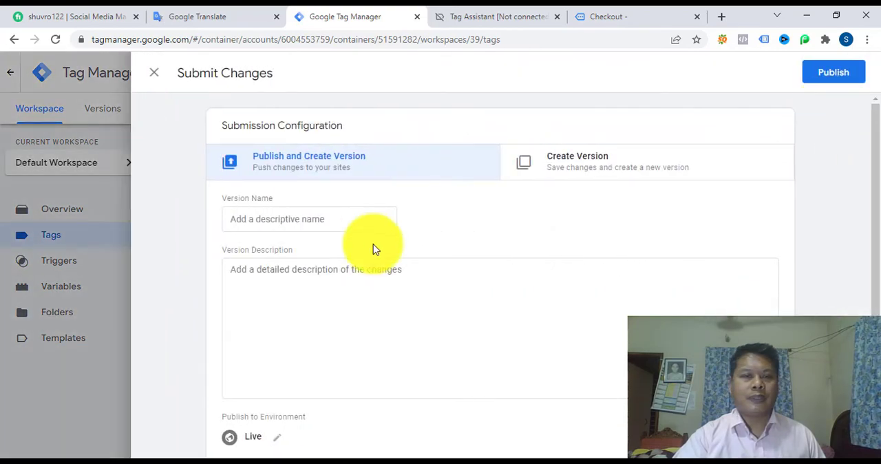
pyautogui.click(352, 215)
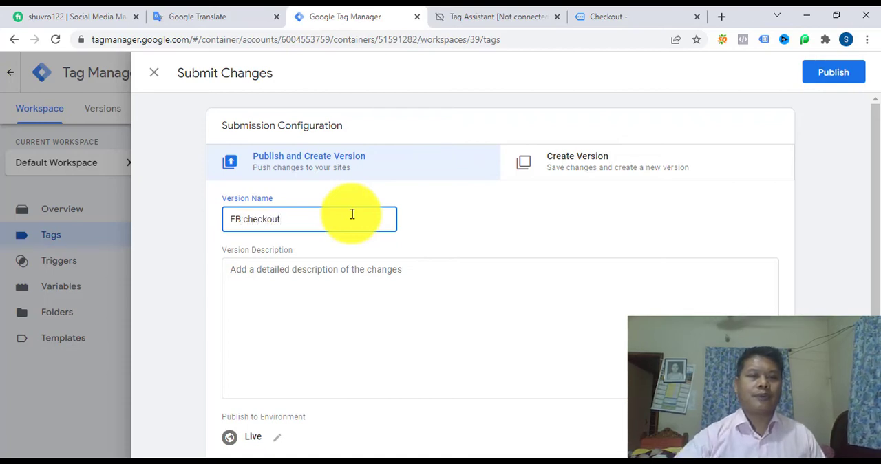
pyautogui.click(828, 75)
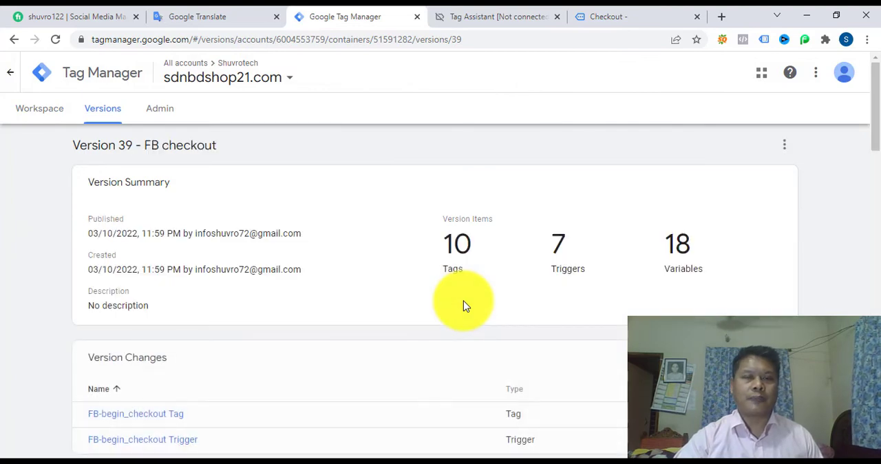
# Step: Return to the workspace, start its preview for sdnbdshop21.com, and switch to the connected shop page
pyautogui.click(39, 111)
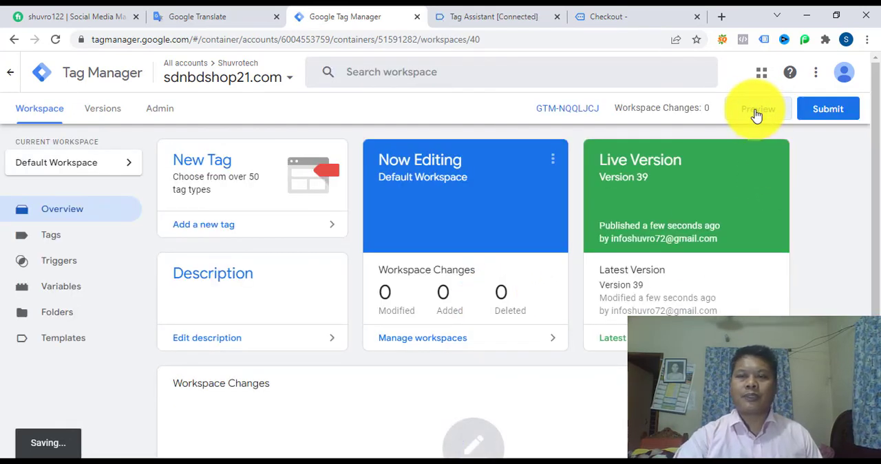
pyautogui.click(756, 111)
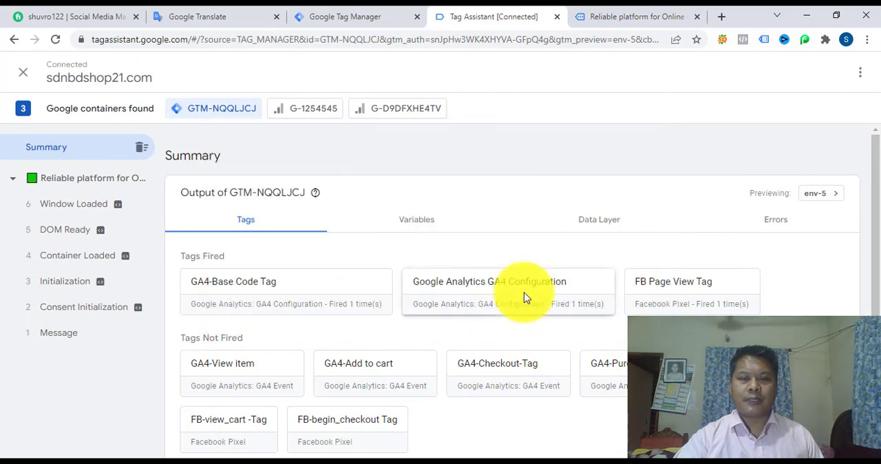
pyautogui.click(633, 18)
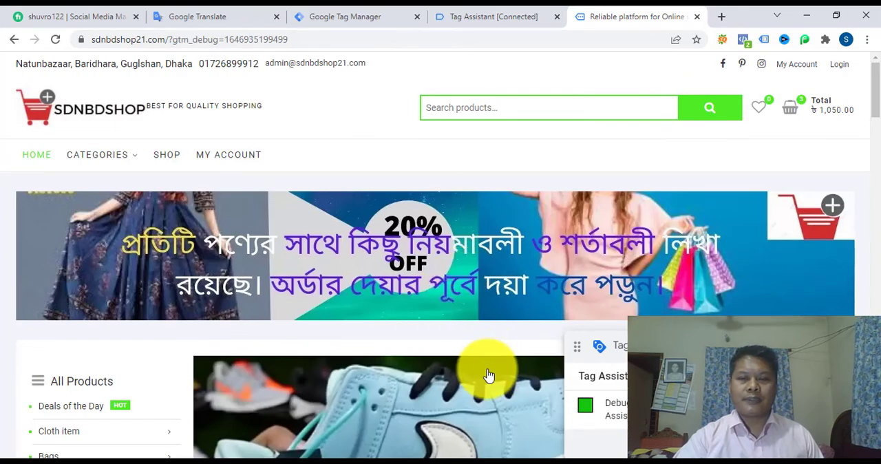
# Step: Add the Men's fashion-Biltex full Tshirt for winter sdn1.11 to the shop cart and proceed to checkout
pyautogui.scroll(-8, 485, 359)
pyautogui.scroll(-7, 487, 375)
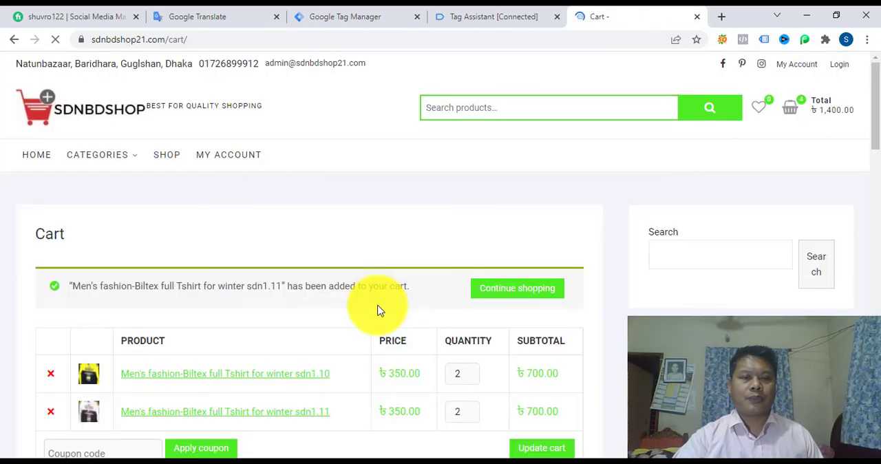
pyautogui.scroll(-4, 377, 310)
pyautogui.click(441, 181)
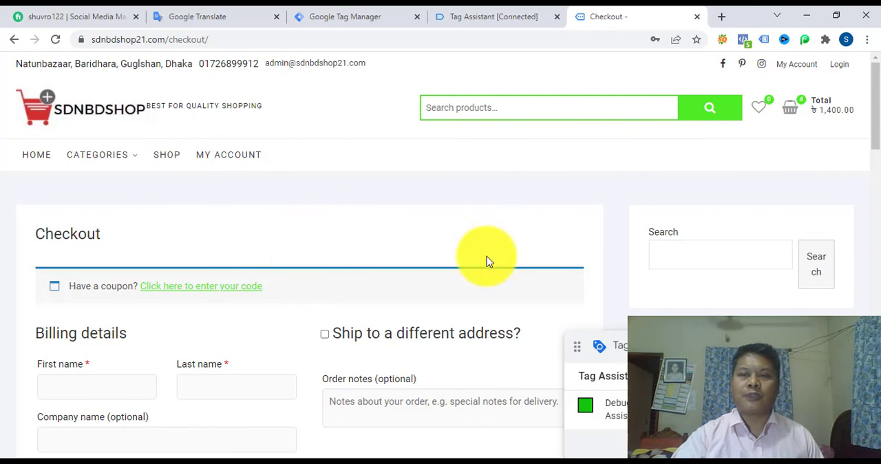
# Step: Examine the custom parameters sent with the InitiateCheckout event in Facebook Pixel Helper on the checkout page, and close the helper
pyautogui.click(743, 41)
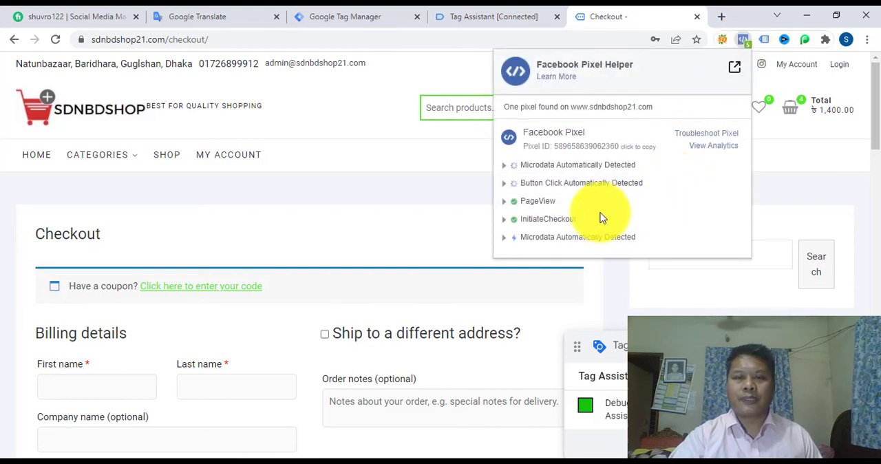
pyautogui.click(543, 225)
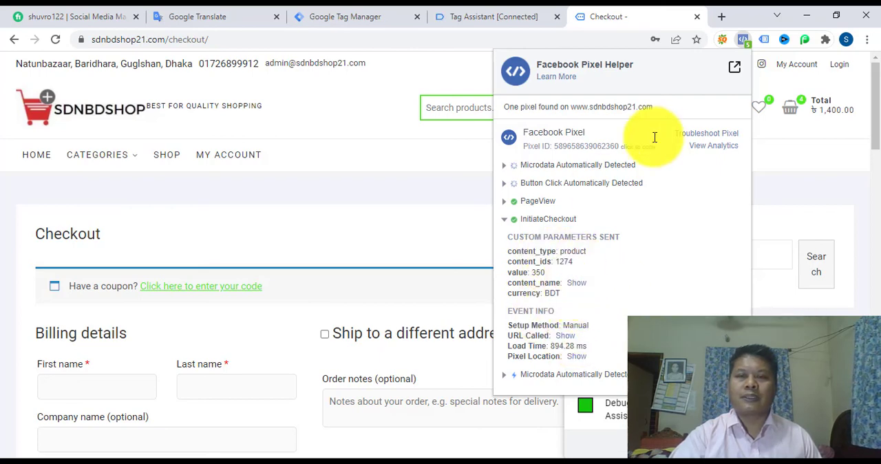
pyautogui.click(546, 220)
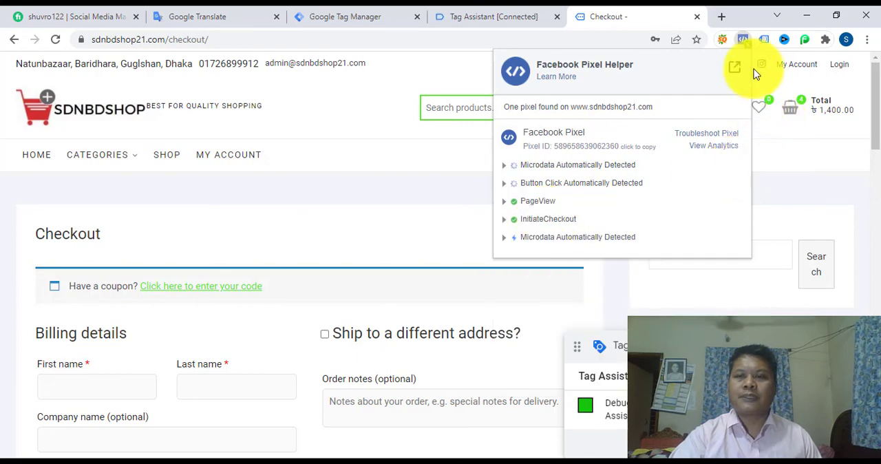
pyautogui.click(743, 39)
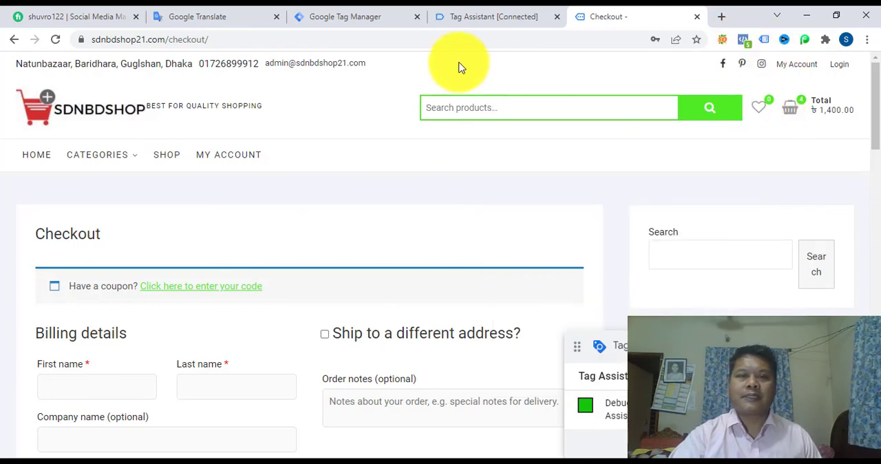
# Step: Switch to Tag Assistant and check the fired tags in the summary for the FB-begin_checkout Tag
pyautogui.click(472, 18)
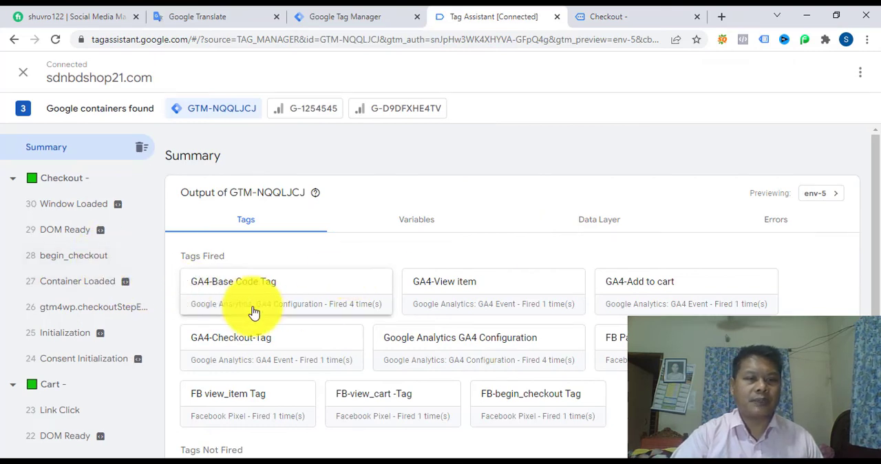
pyautogui.scroll(-1, 348, 338)
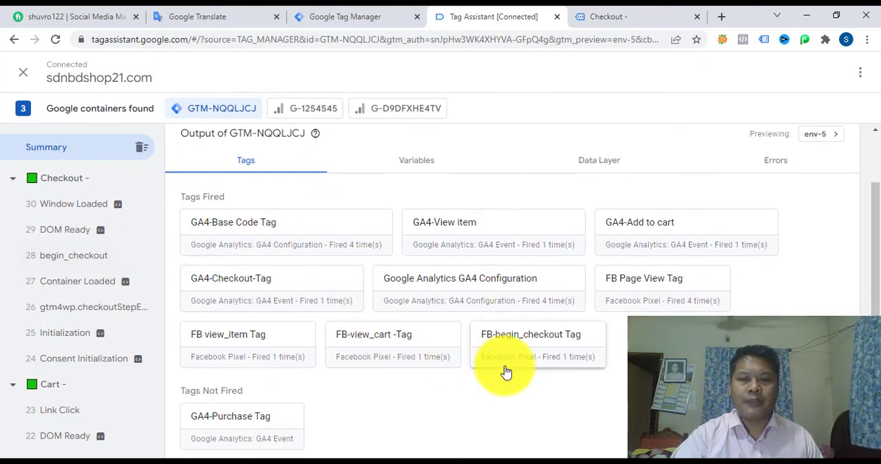